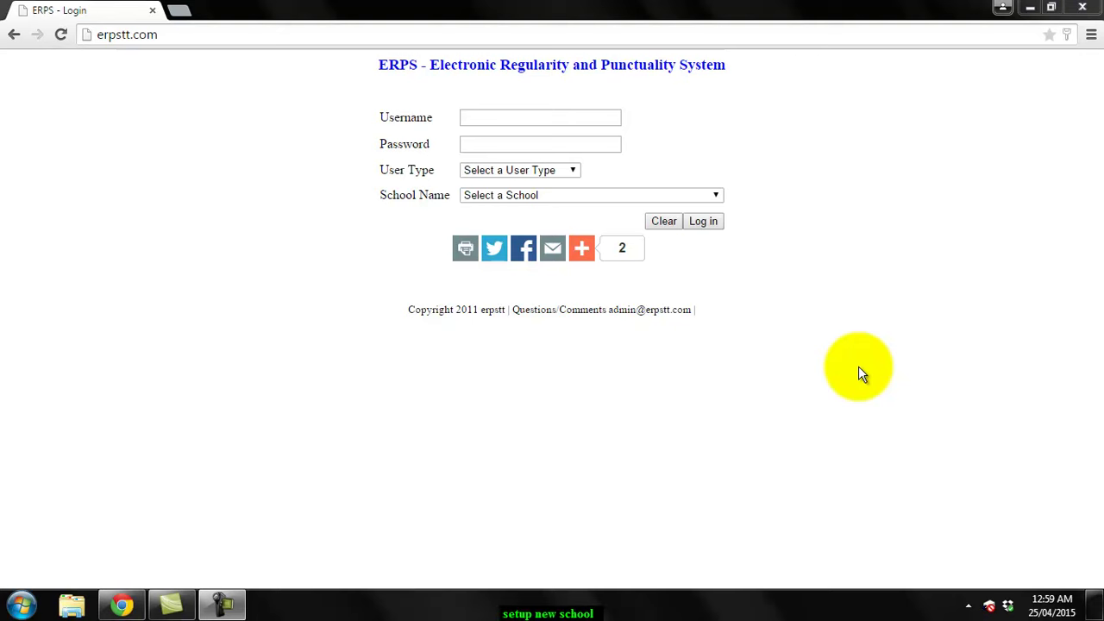
Log in with the school's username and password as School Administrator for Demo - Cap-de-ville Secondary
left_click(493, 124)
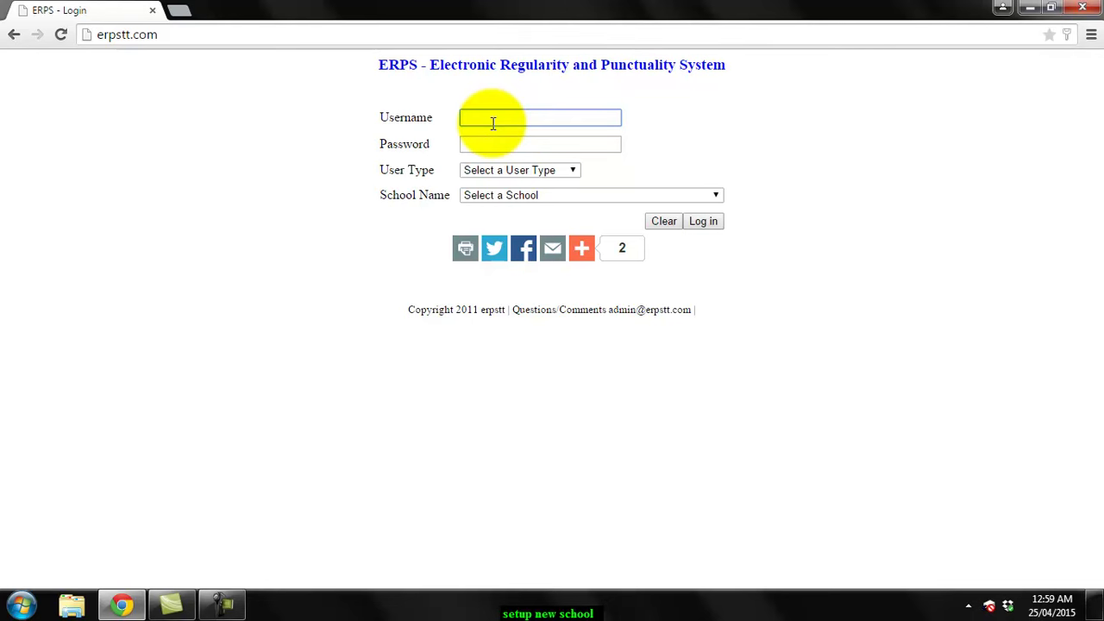
key("Tab")
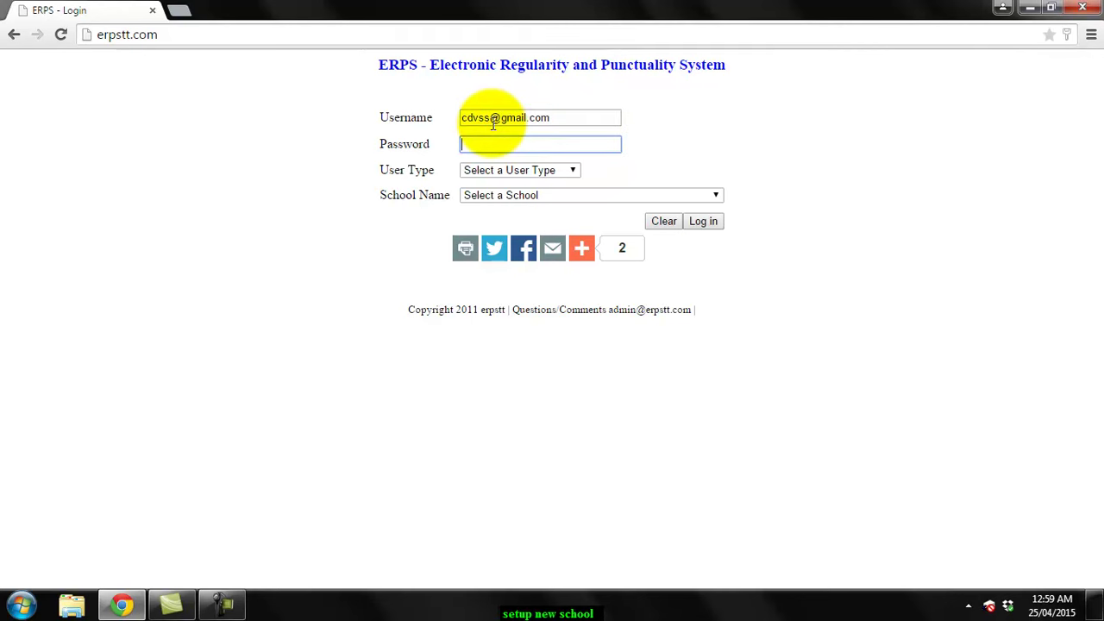
type("****")
left_click(509, 170)
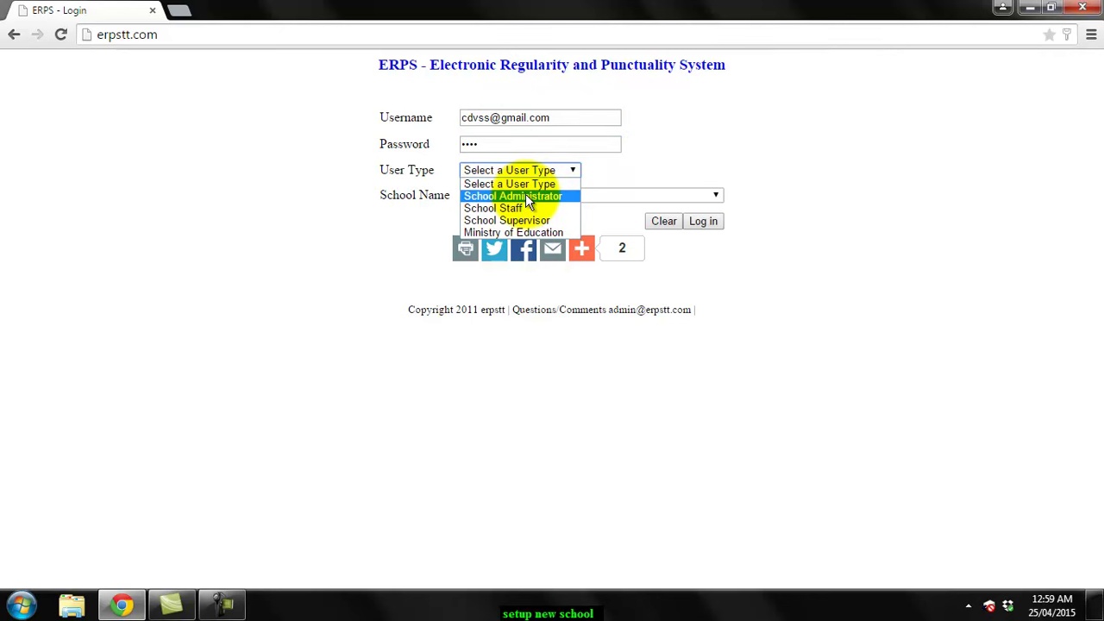
left_click(526, 196)
left_click(549, 198)
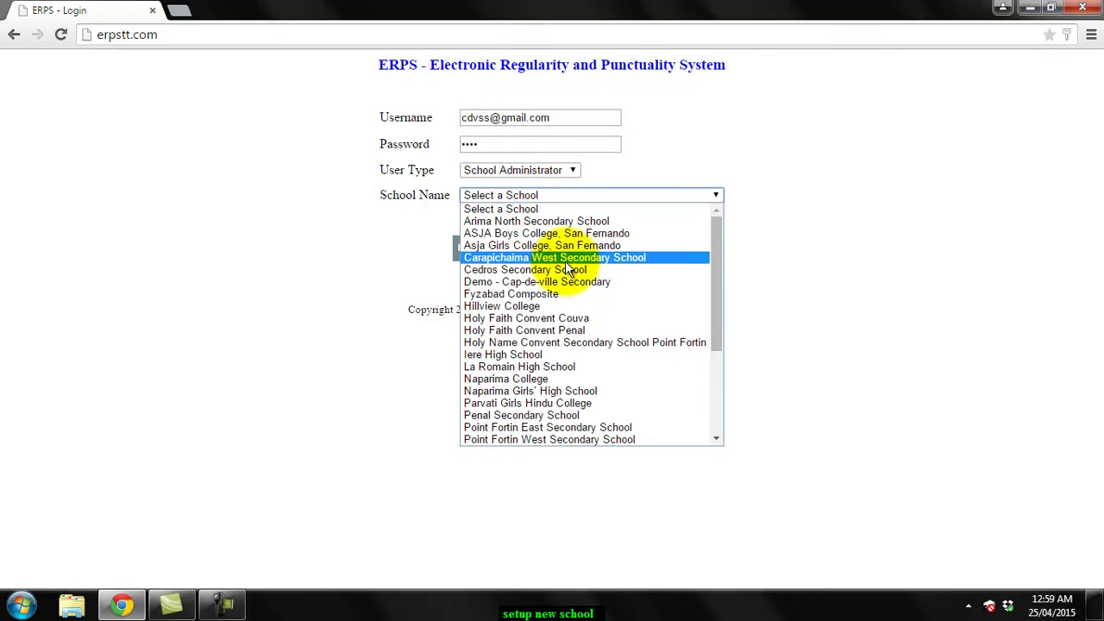
left_click(574, 281)
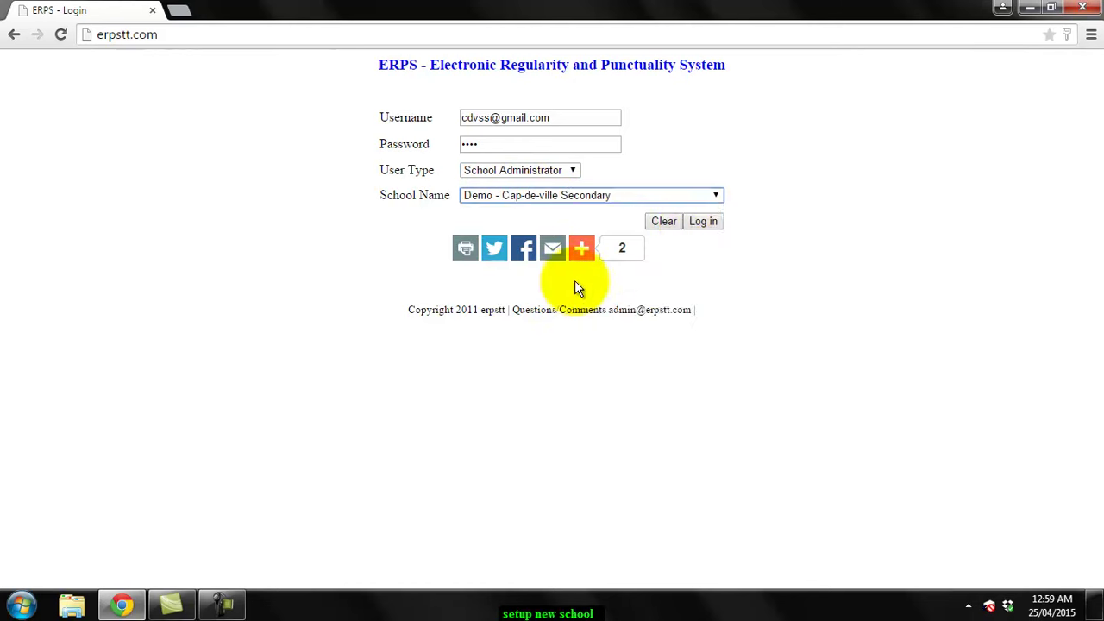
left_click(702, 226)
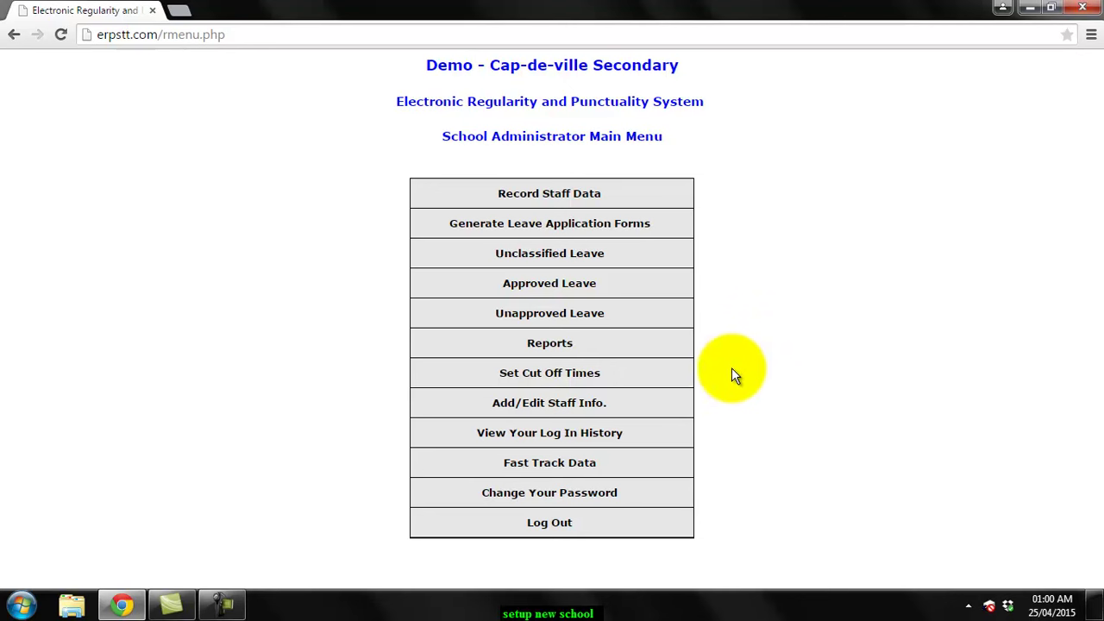
On Add/Edit Staff Info., enter the new staff member's first and last name with rank Teacher III
left_click(620, 413)
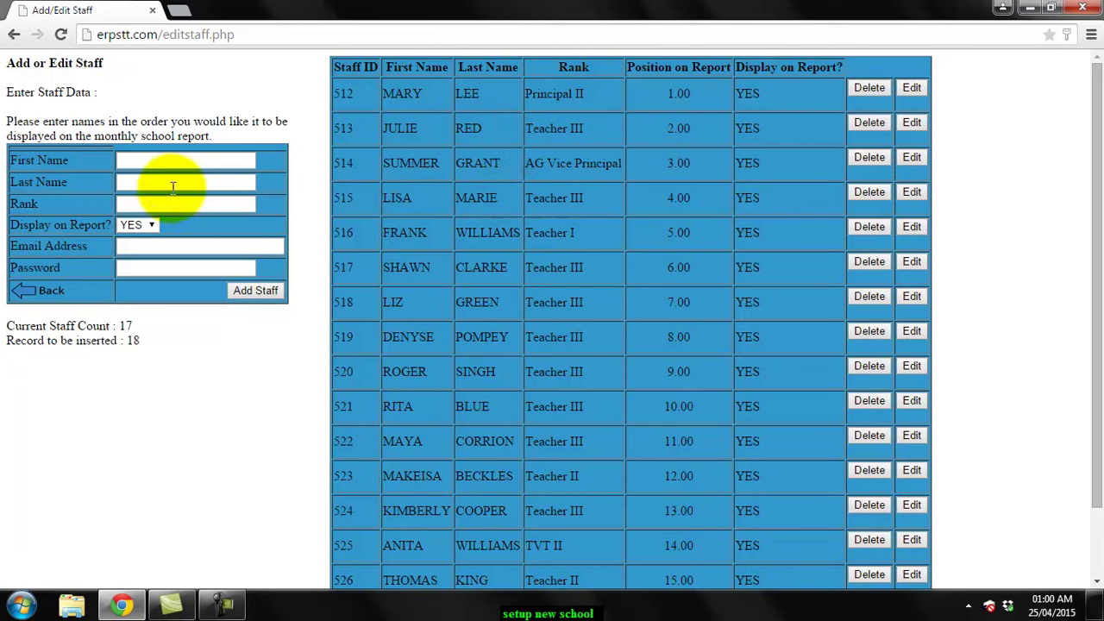
left_click(146, 164)
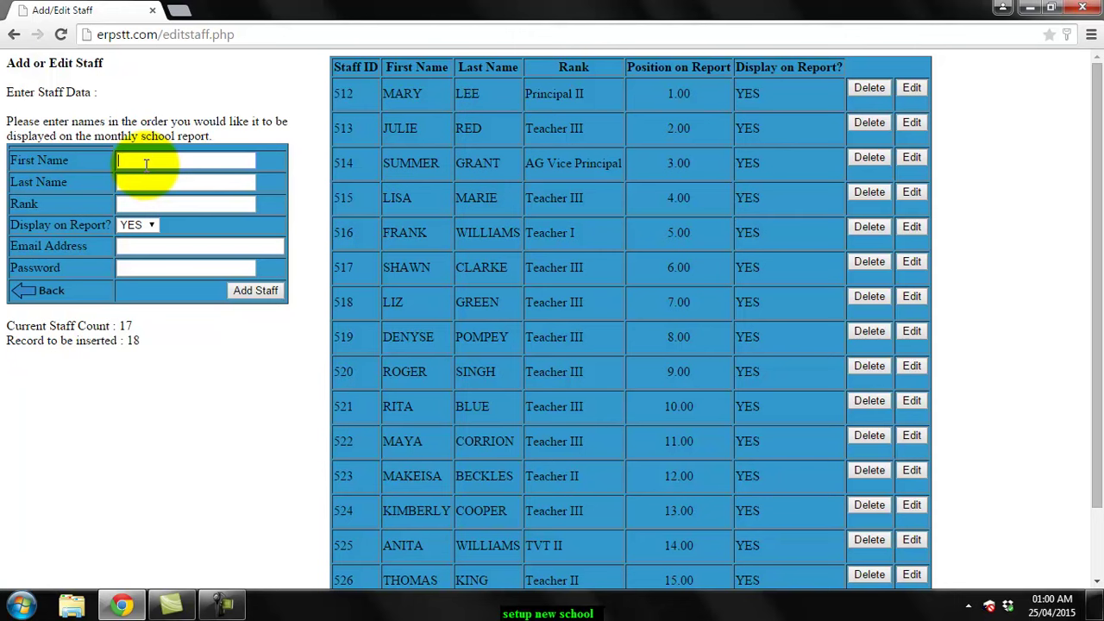
left_click(151, 181)
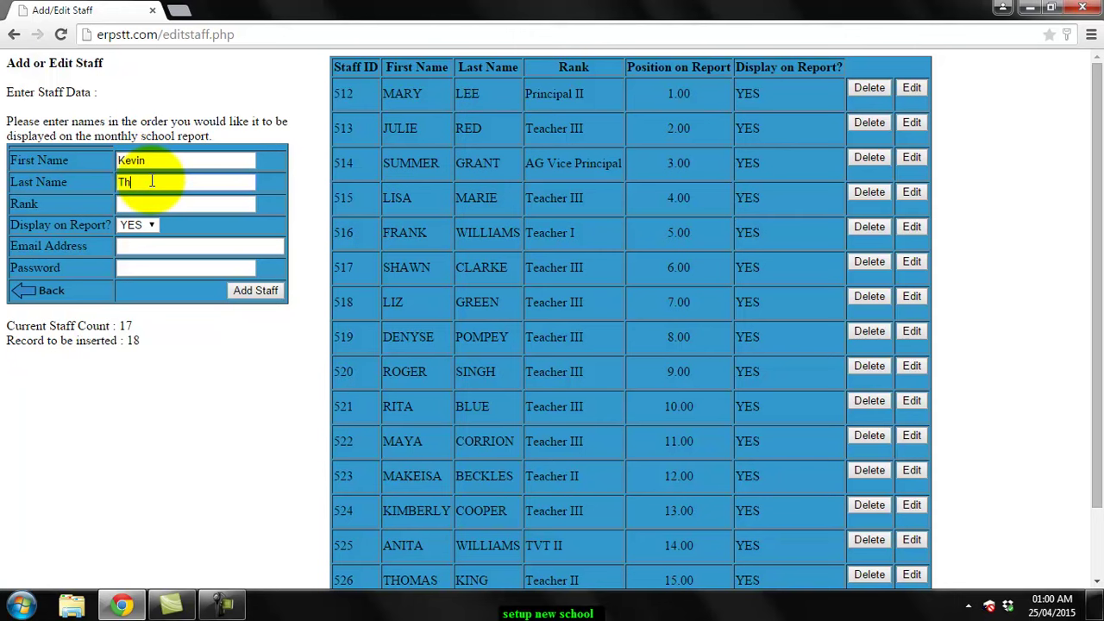
left_click(164, 204)
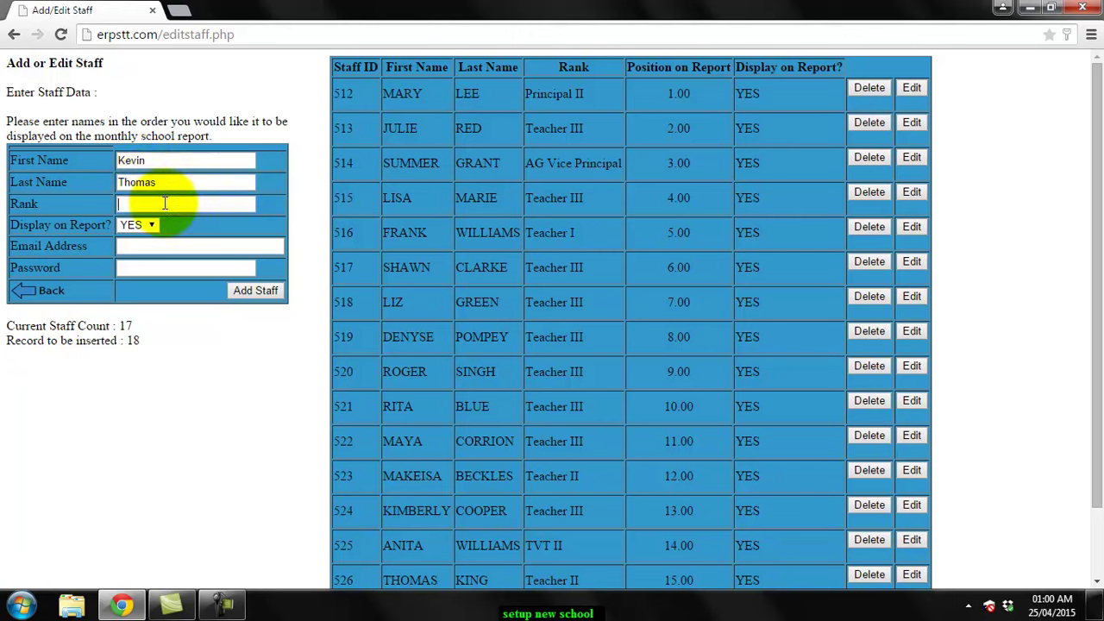
type("Teacher III")
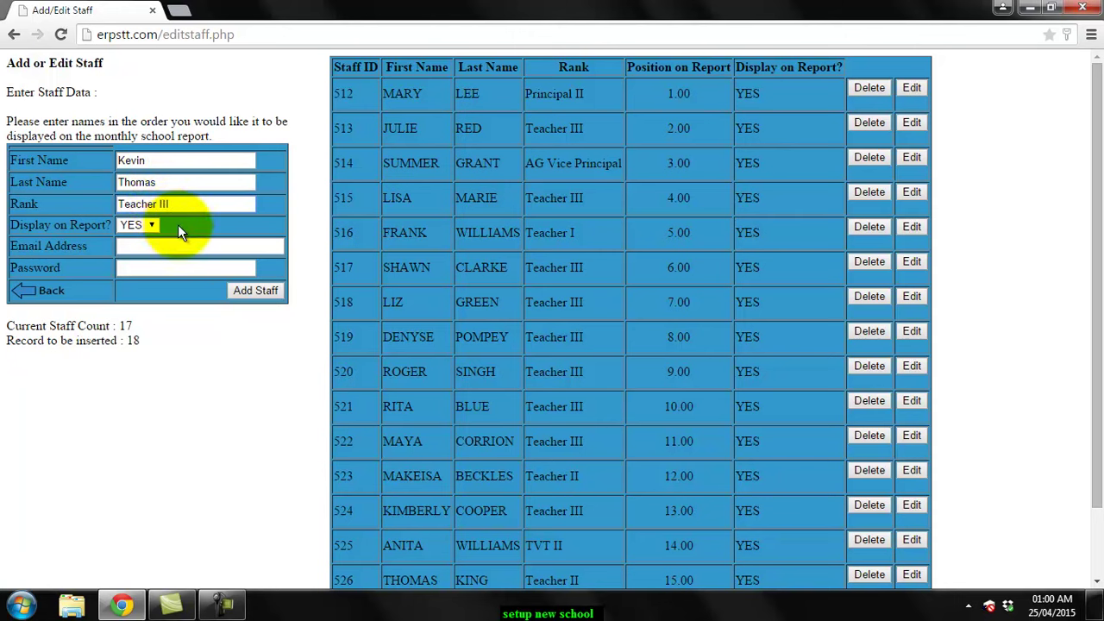
Begin filling the new staff member's email and password fields
left_click(76, 222)
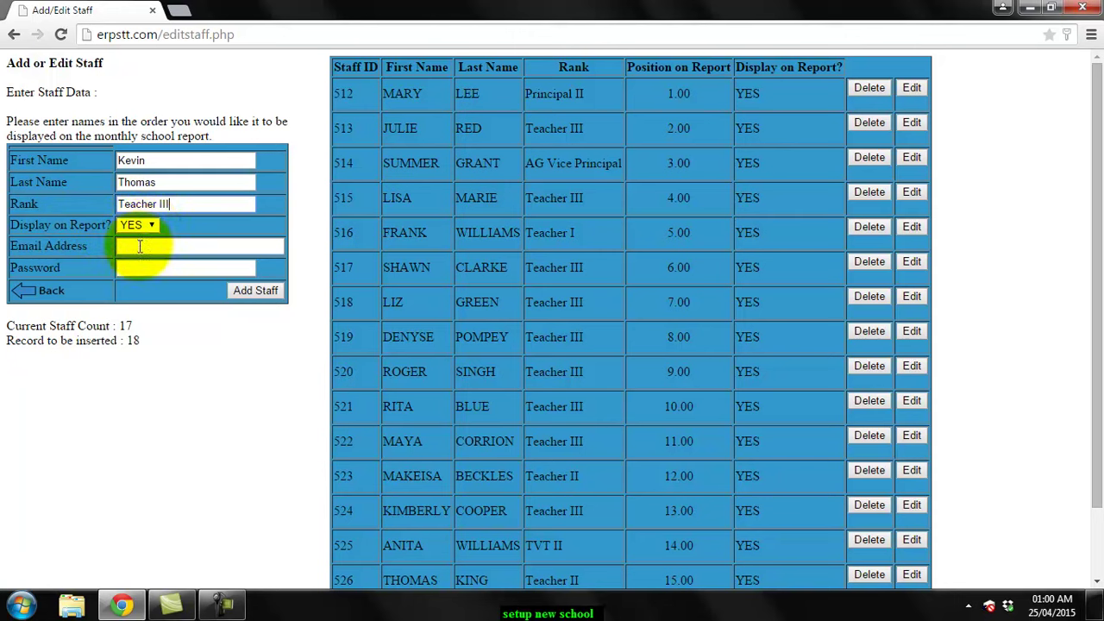
left_click(140, 246)
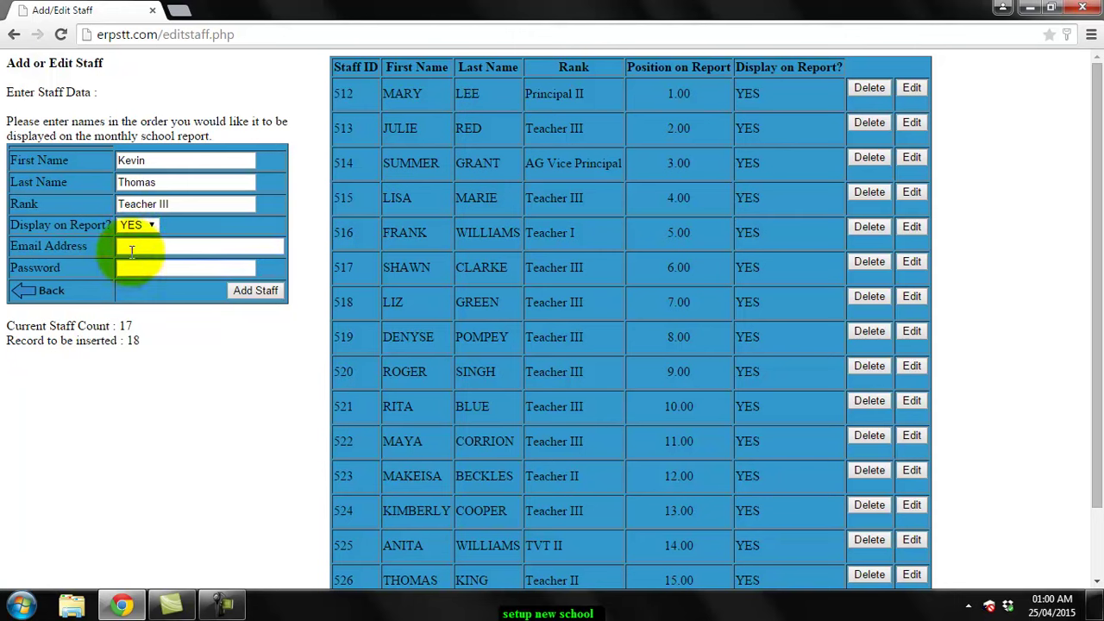
key("Tab")
left_click(134, 269)
Enter the staff member's erpstt.com email address and a password, then click Add Staff
left_click(144, 249)
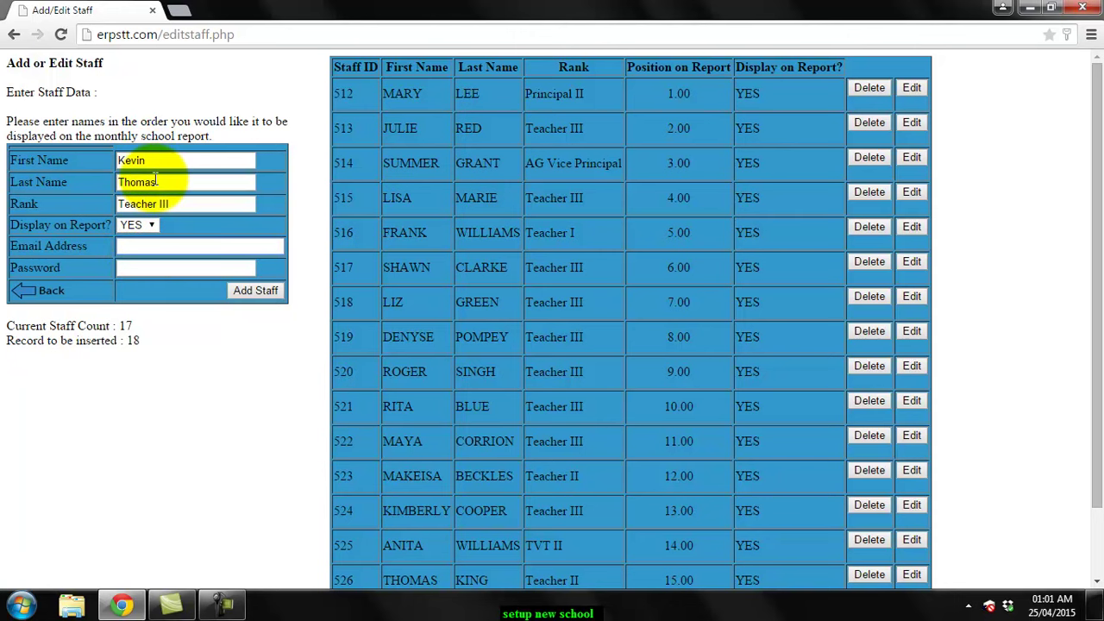
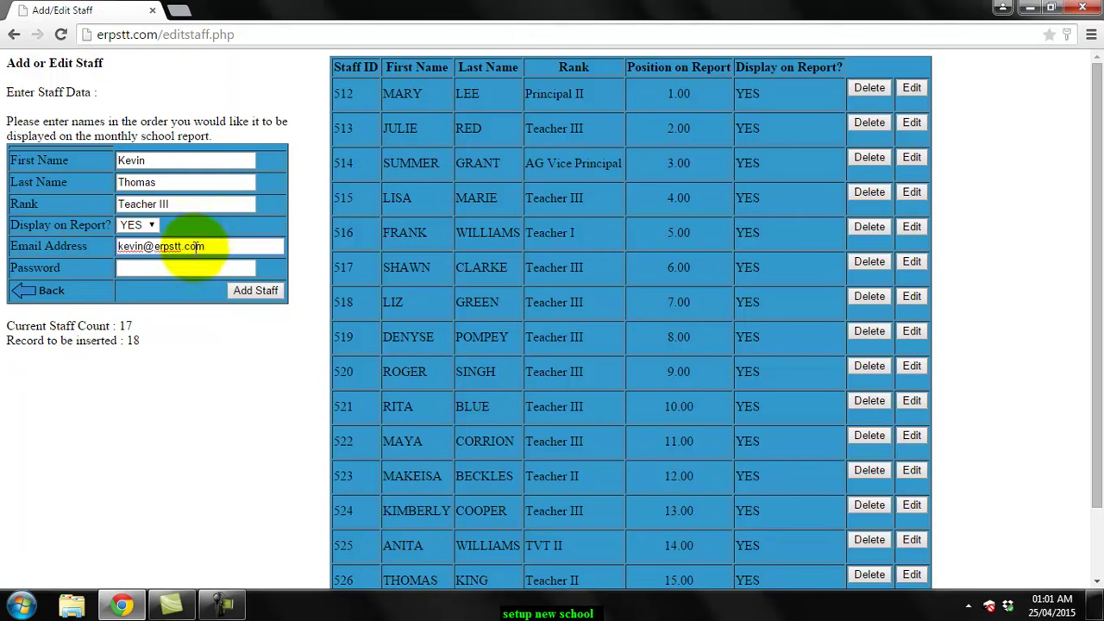
left_click(170, 271)
type("12")
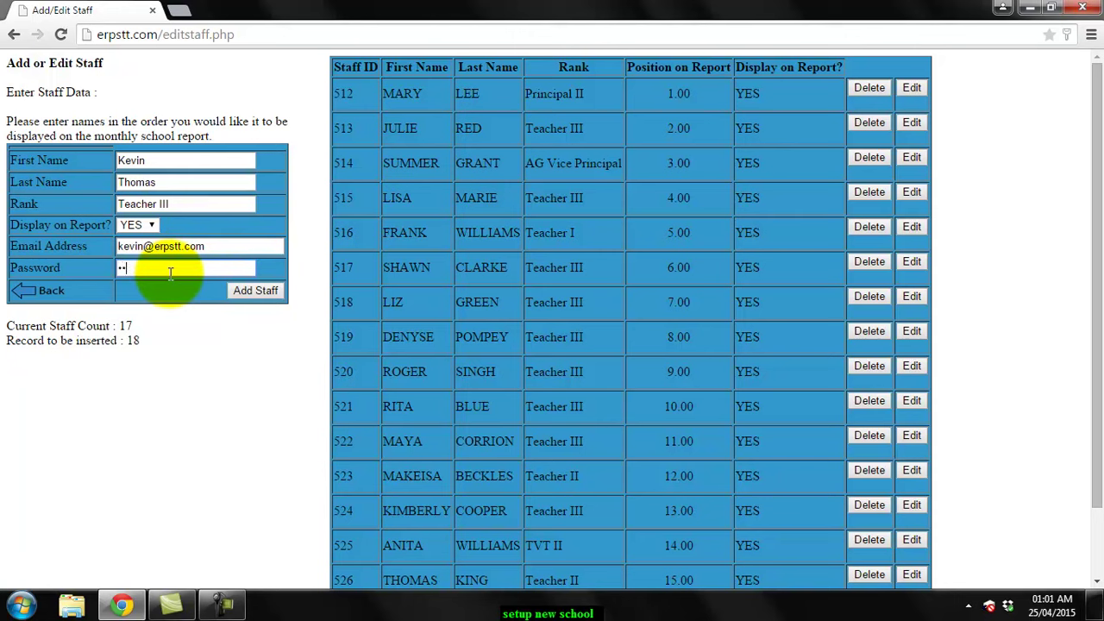
type("34")
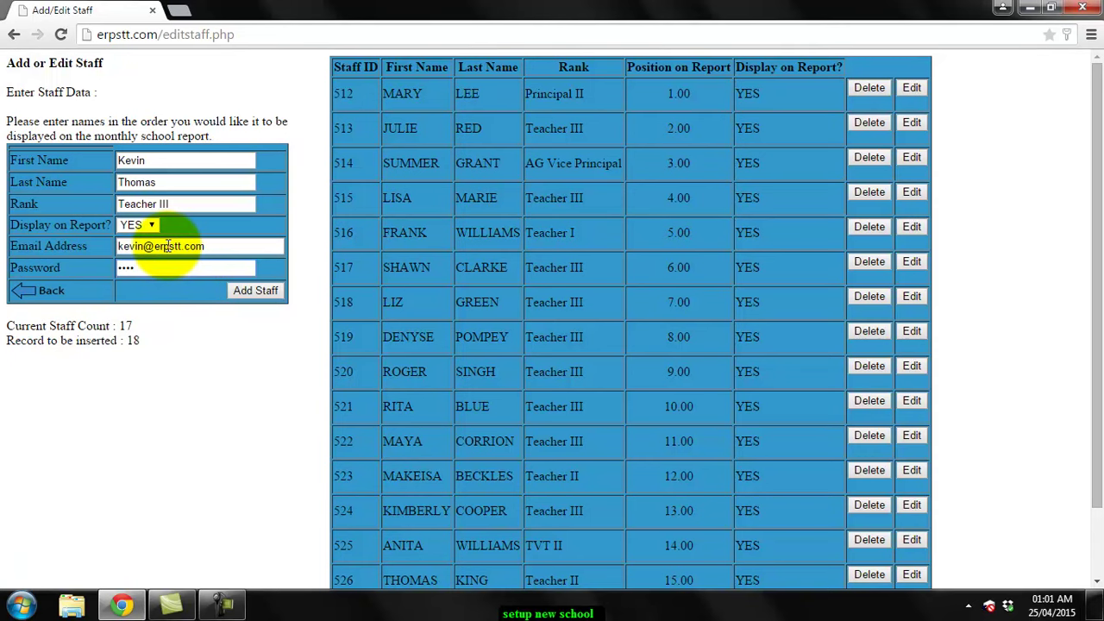
left_click(254, 291)
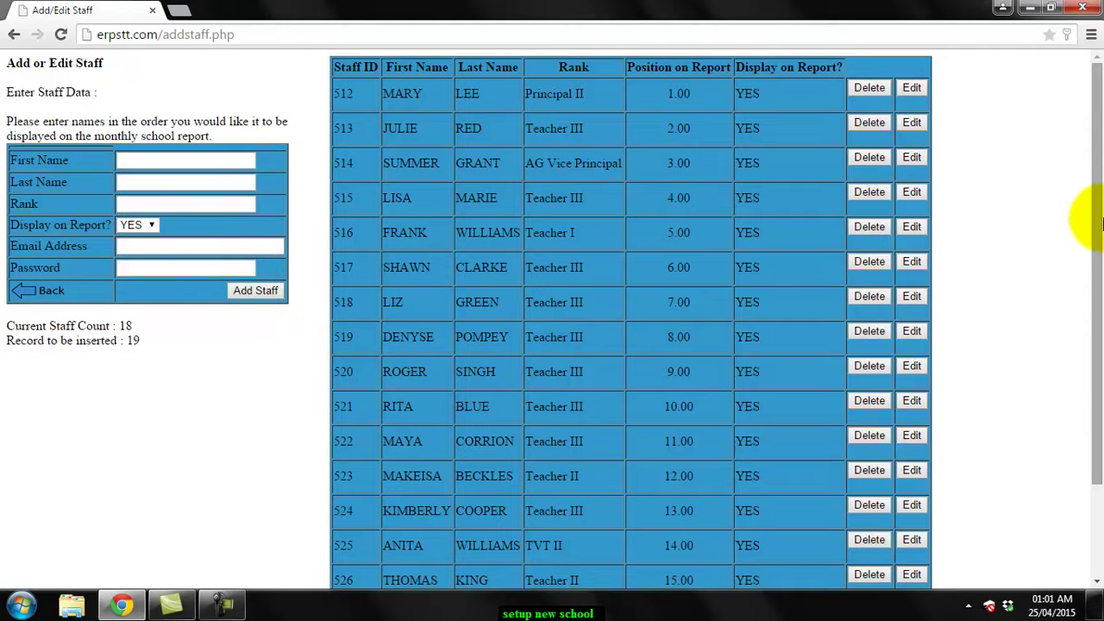
Scroll through the staff table to find staff ID 529 at the bottom
left_click_drag(1099, 269, 1087, 422)
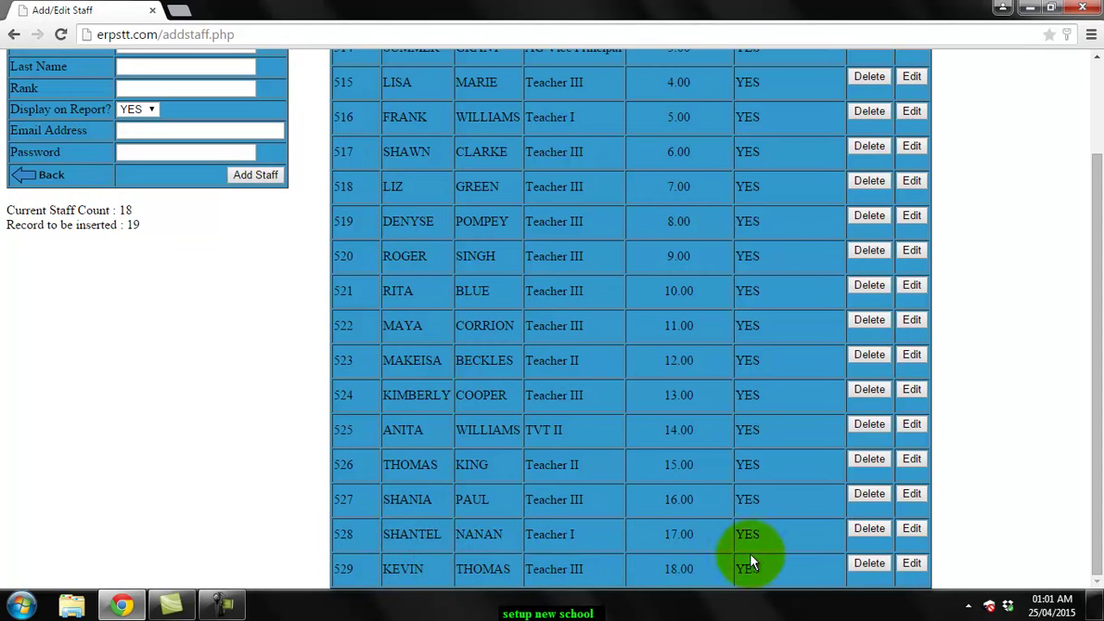
left_click_drag(1099, 458, 1085, 306)
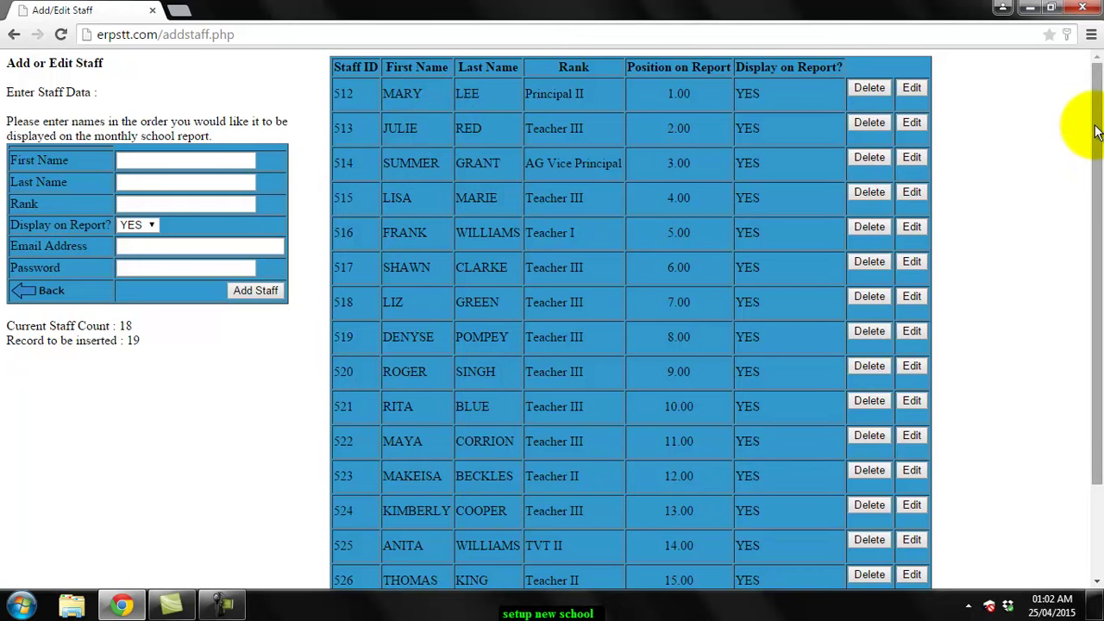
left_click_drag(1091, 110, 1085, 369)
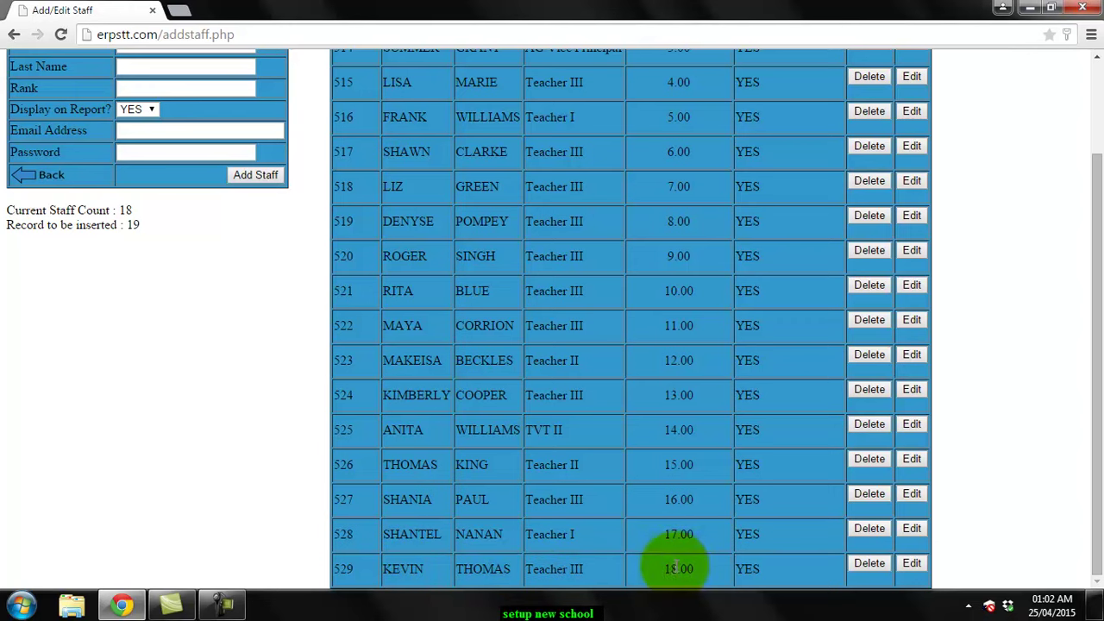
left_click_drag(1101, 449, 1077, 276)
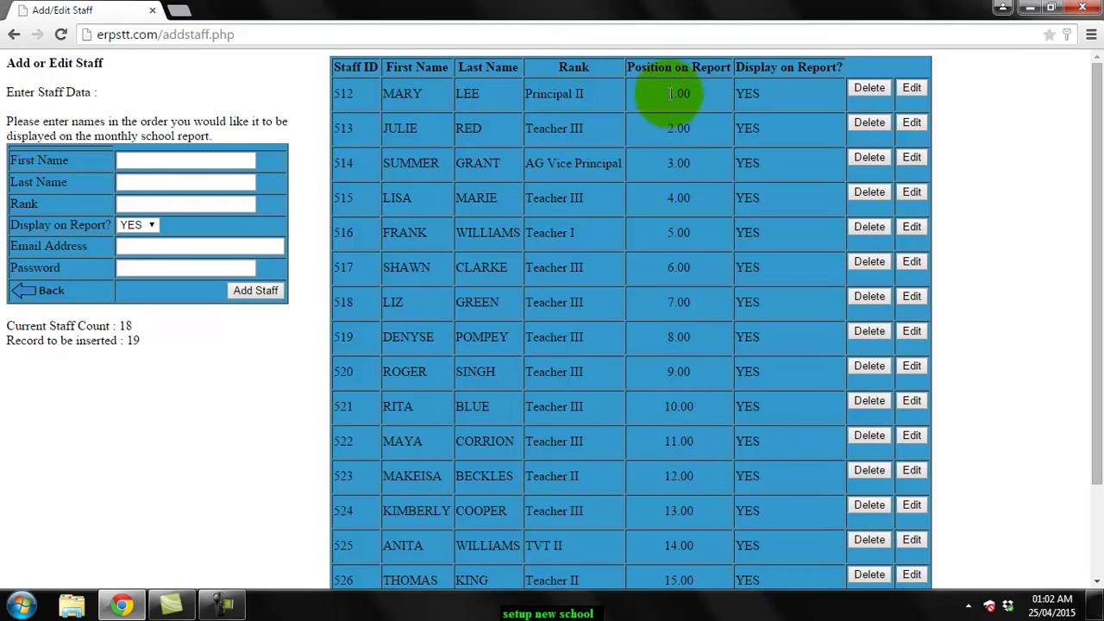
left_click_drag(1084, 263, 1084, 353)
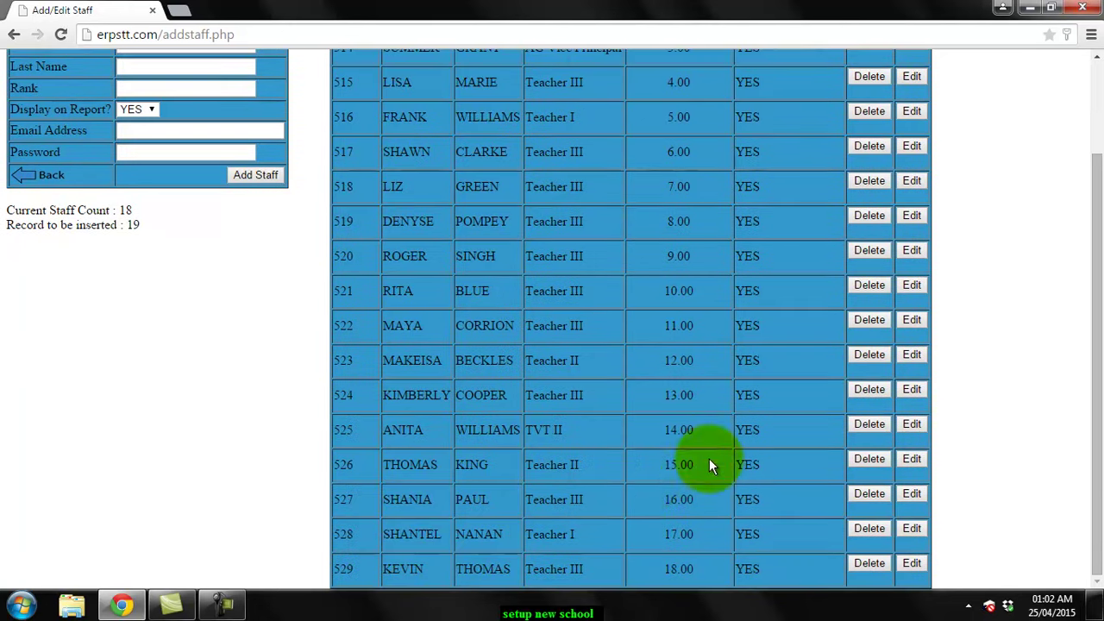
Change staff 529's Position on Report to 1.5, update the record, and return to the list
left_click(910, 565)
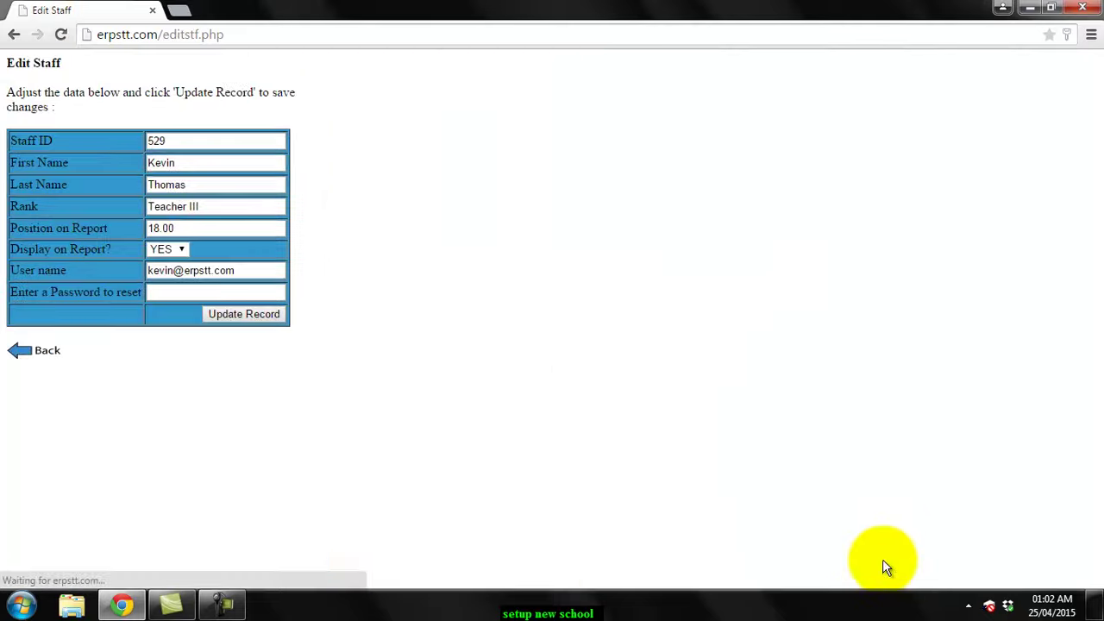
left_click_drag(186, 227, 136, 222)
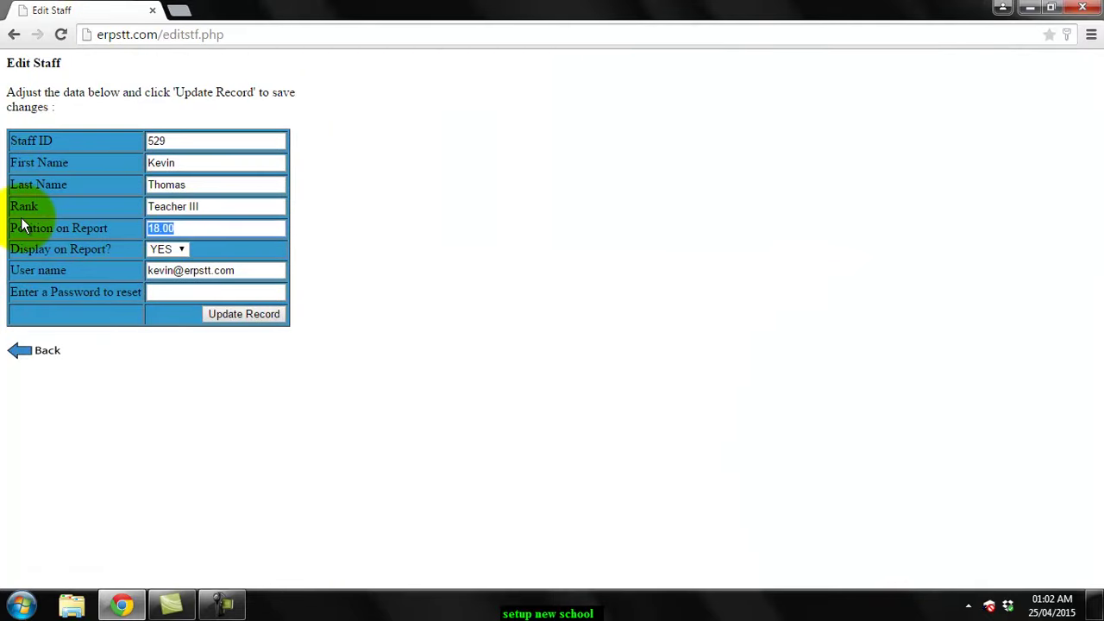
type("1.5")
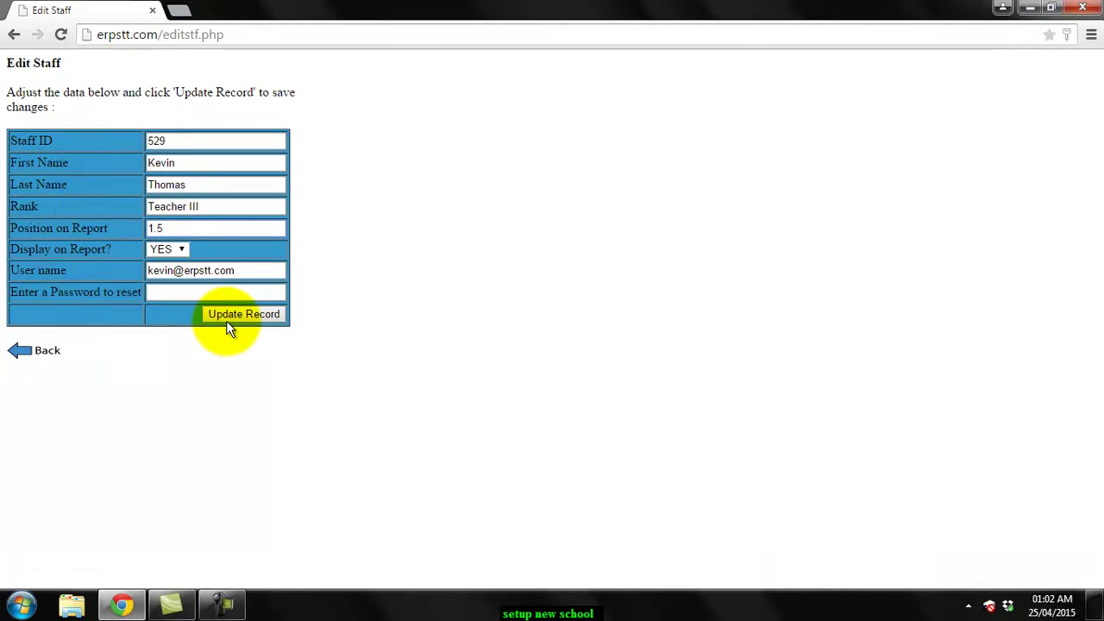
left_click(229, 322)
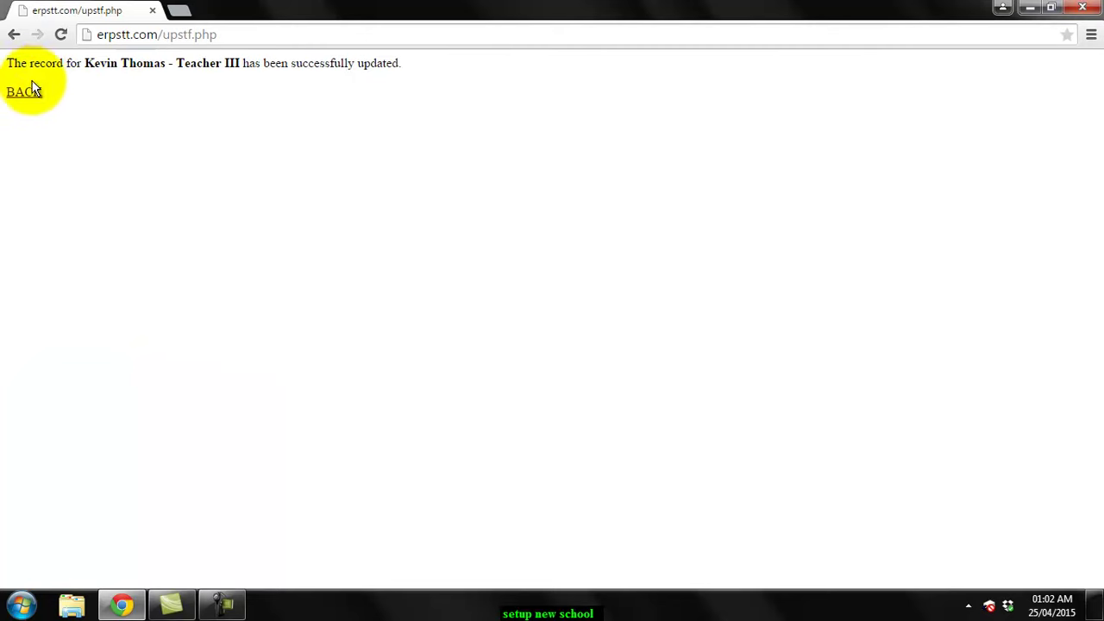
left_click(23, 92)
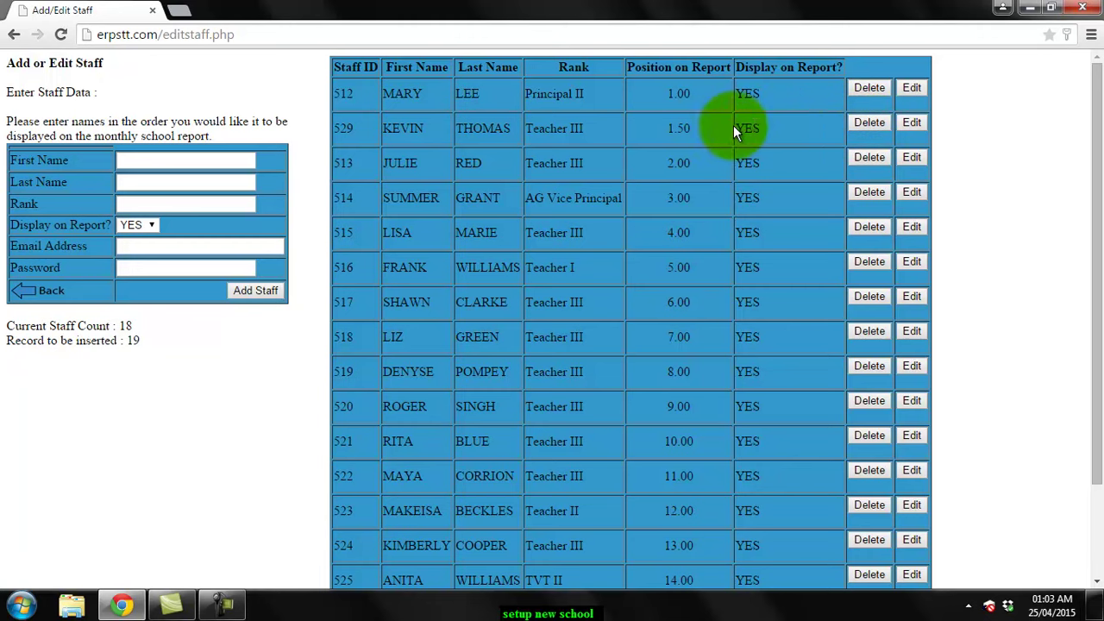
Set staff 529's Display on Report? to NO, update the record, and return to the list
left_click(911, 120)
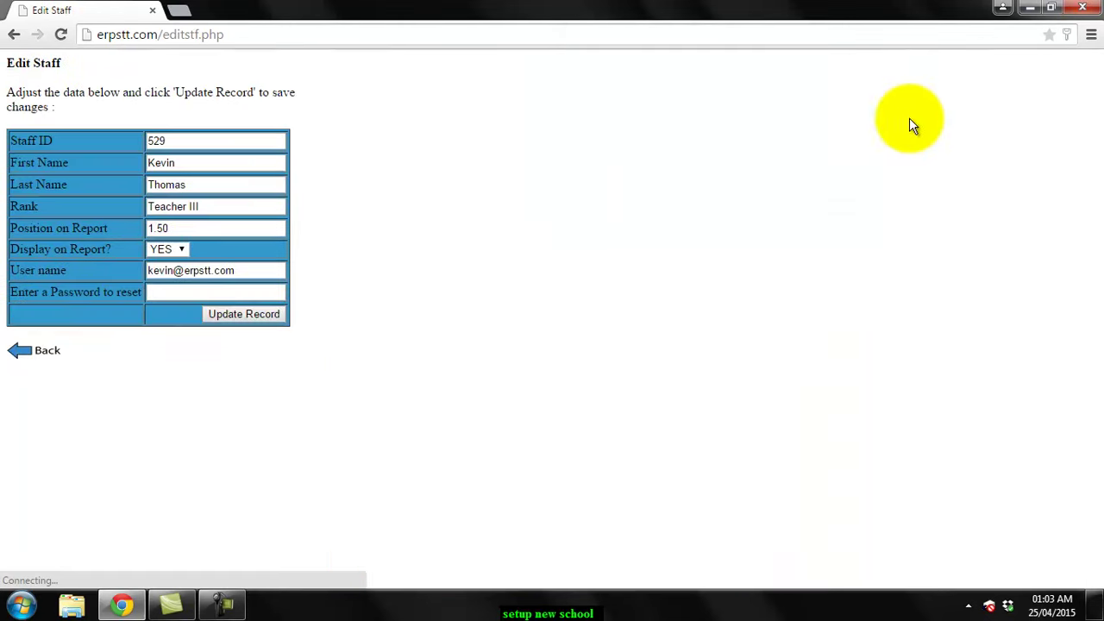
left_click(183, 247)
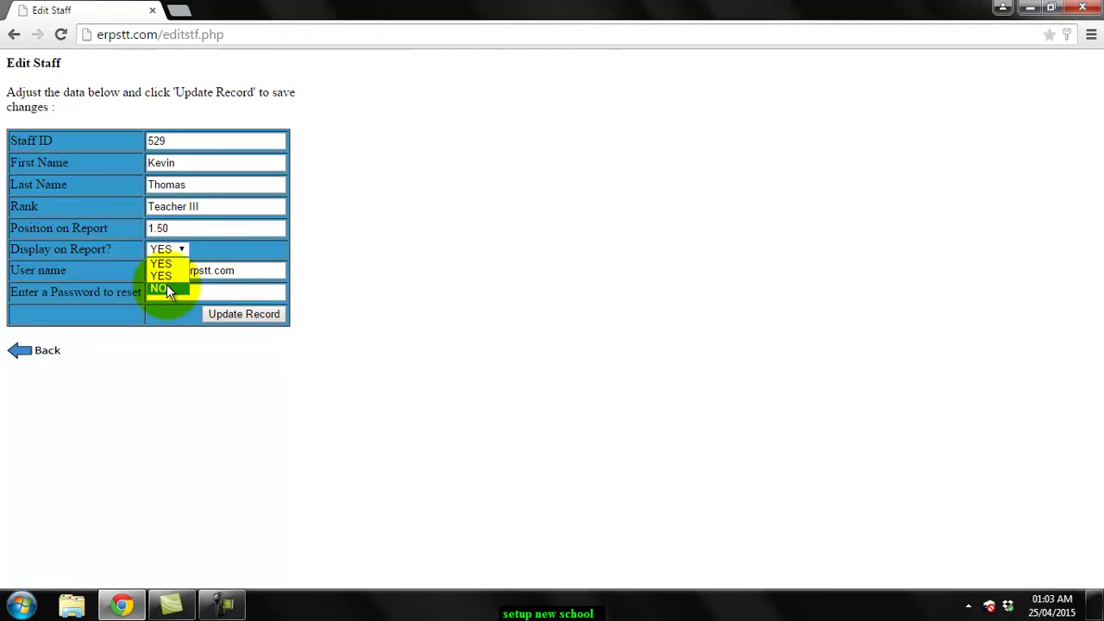
left_click(167, 288)
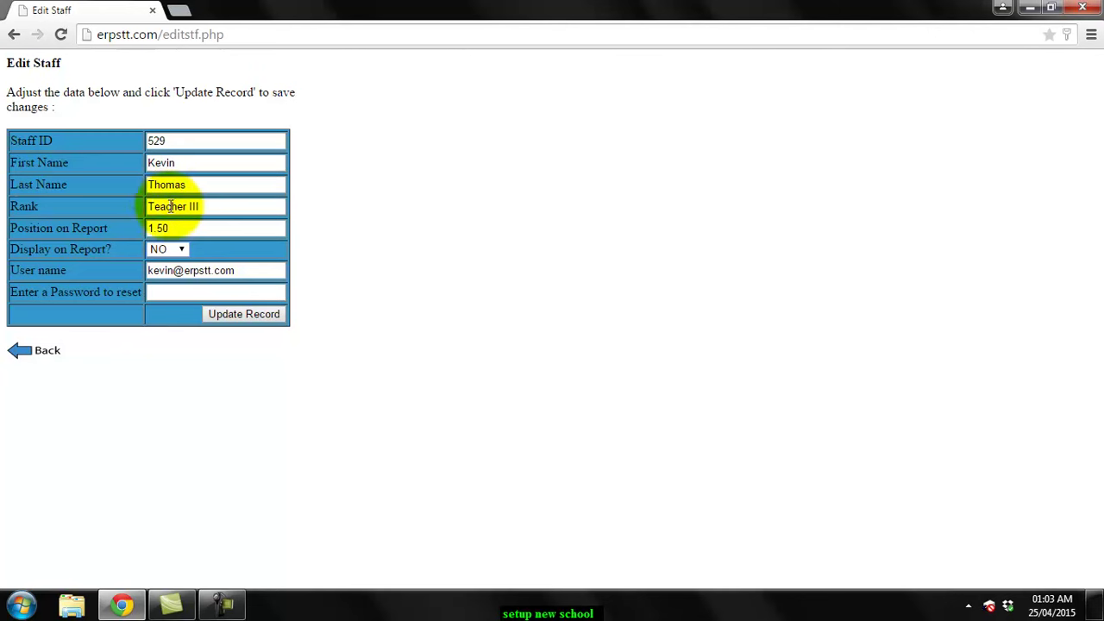
left_click(175, 249)
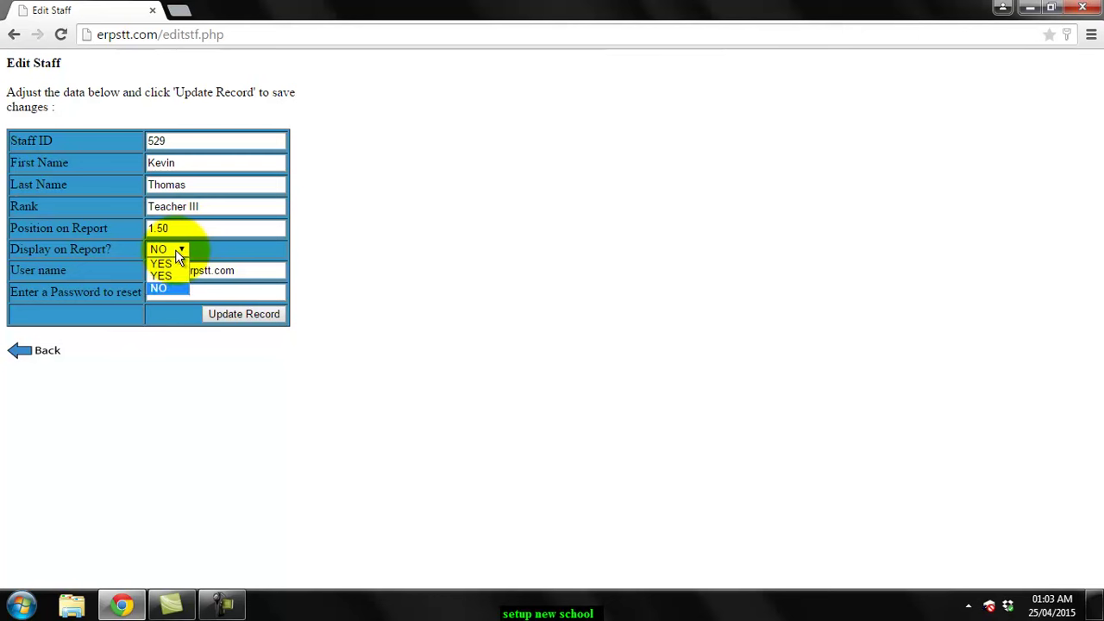
left_click(223, 227)
left_click(227, 314)
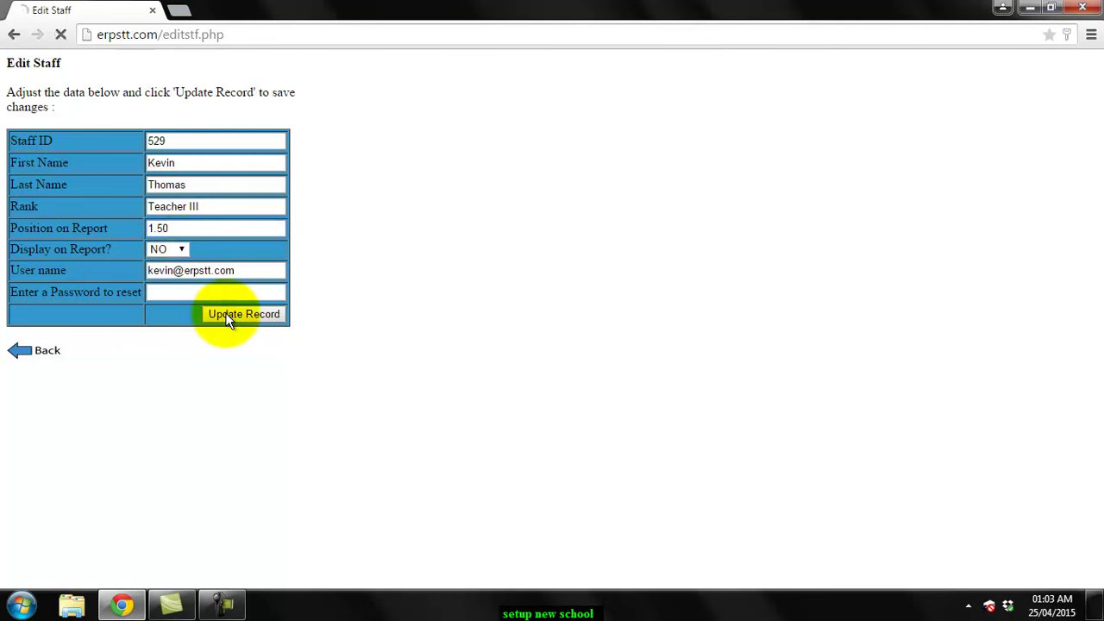
left_click(24, 92)
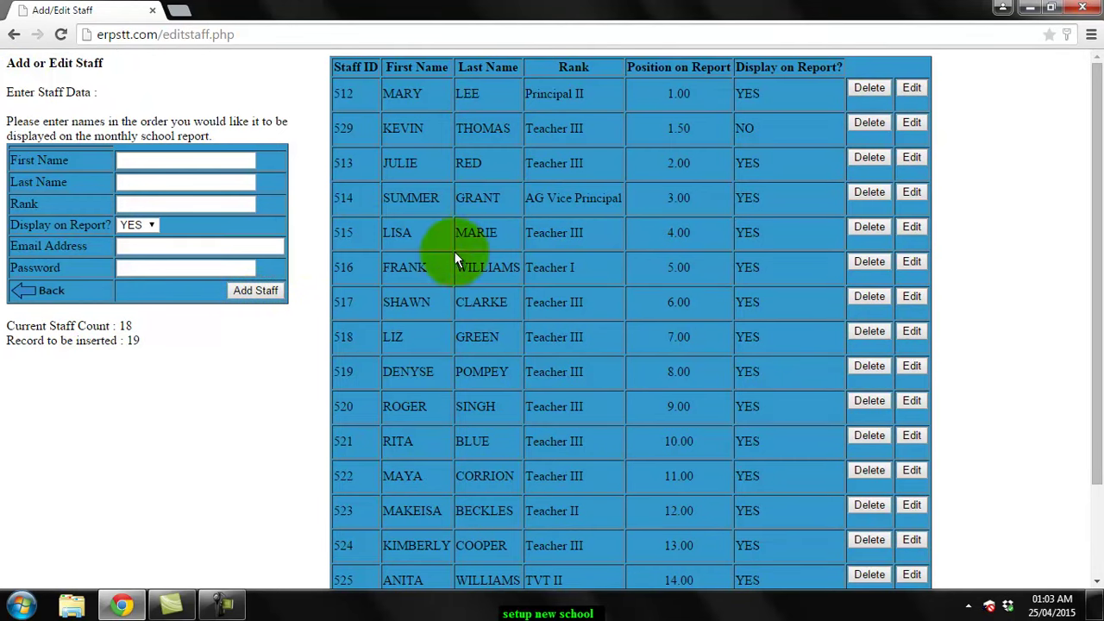
In Set Cut Off Times, enter 8:10 as the AM cut-off and 12:30 as the PM cut-off
left_click(45, 292)
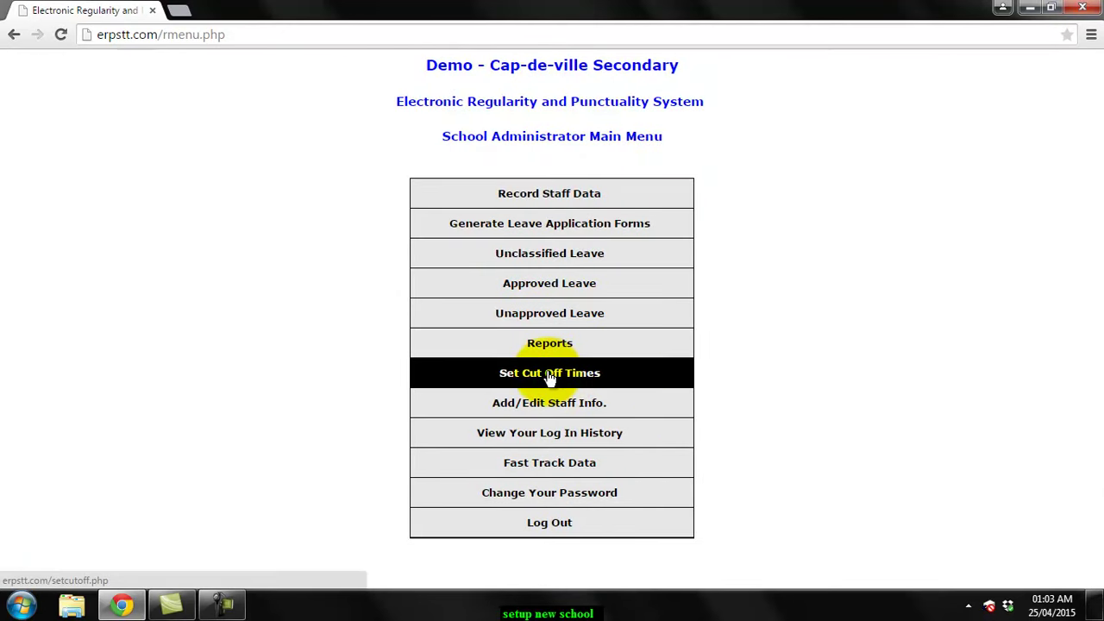
left_click(638, 375)
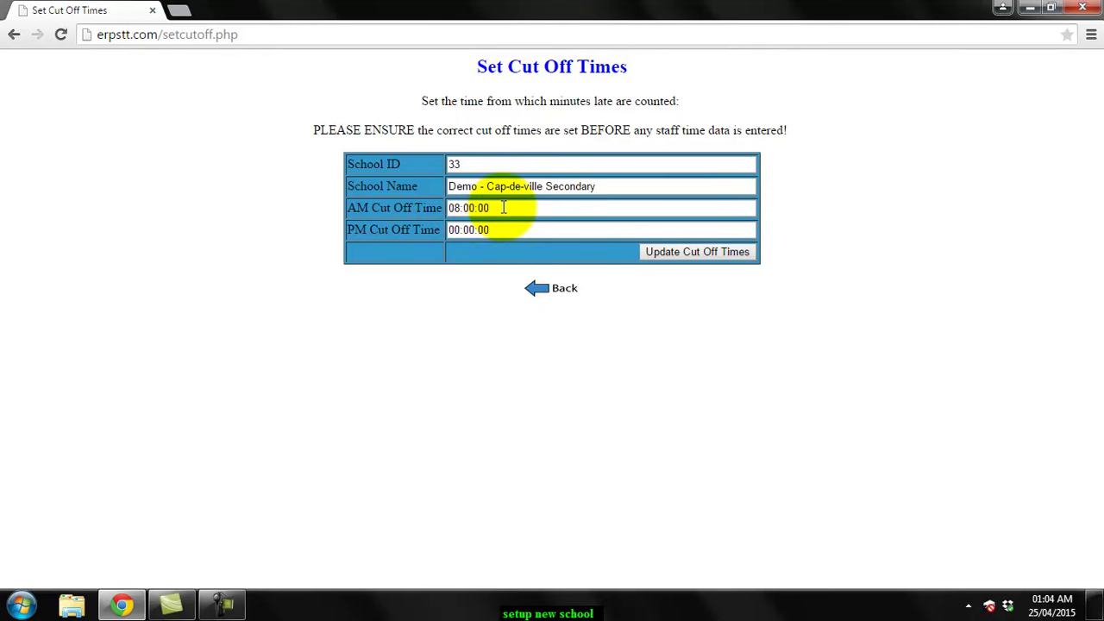
left_click_drag(492, 208, 333, 209)
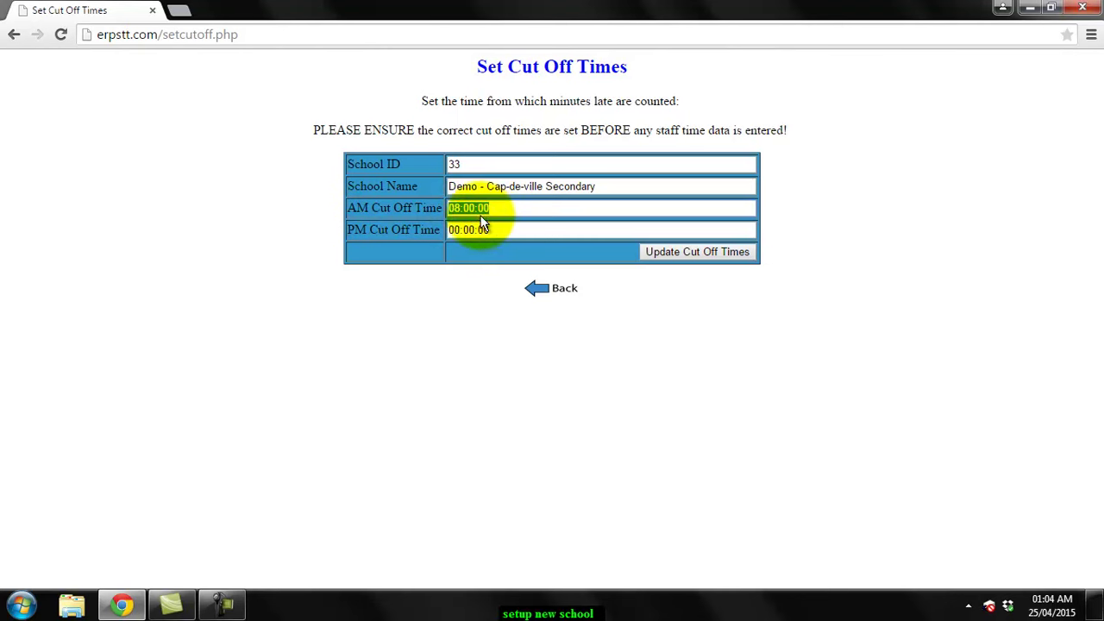
type("8:10")
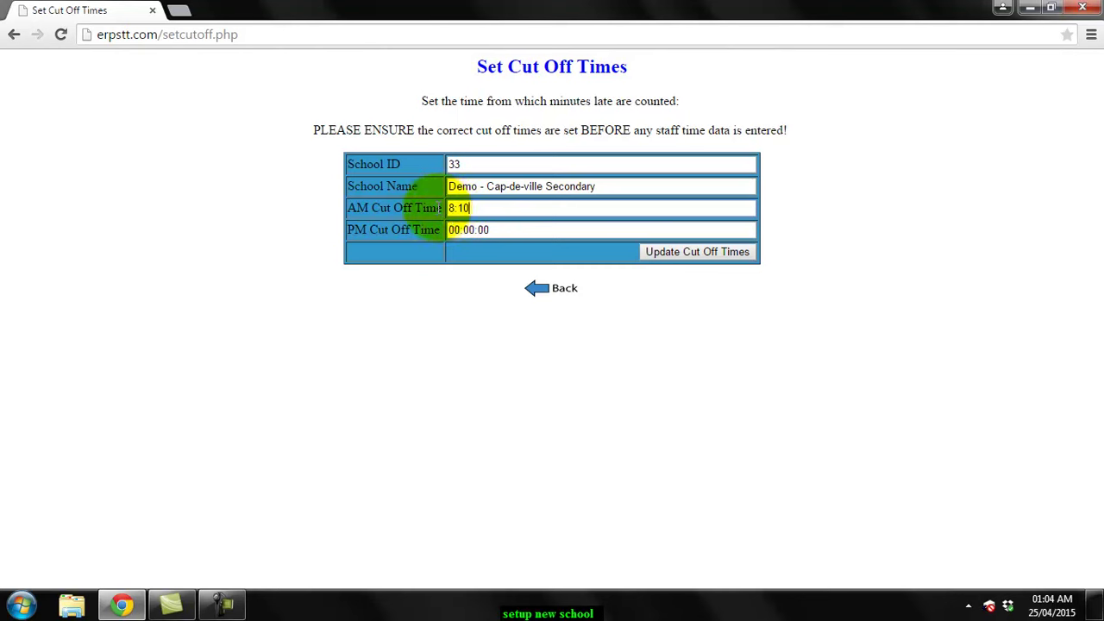
key("Tab")
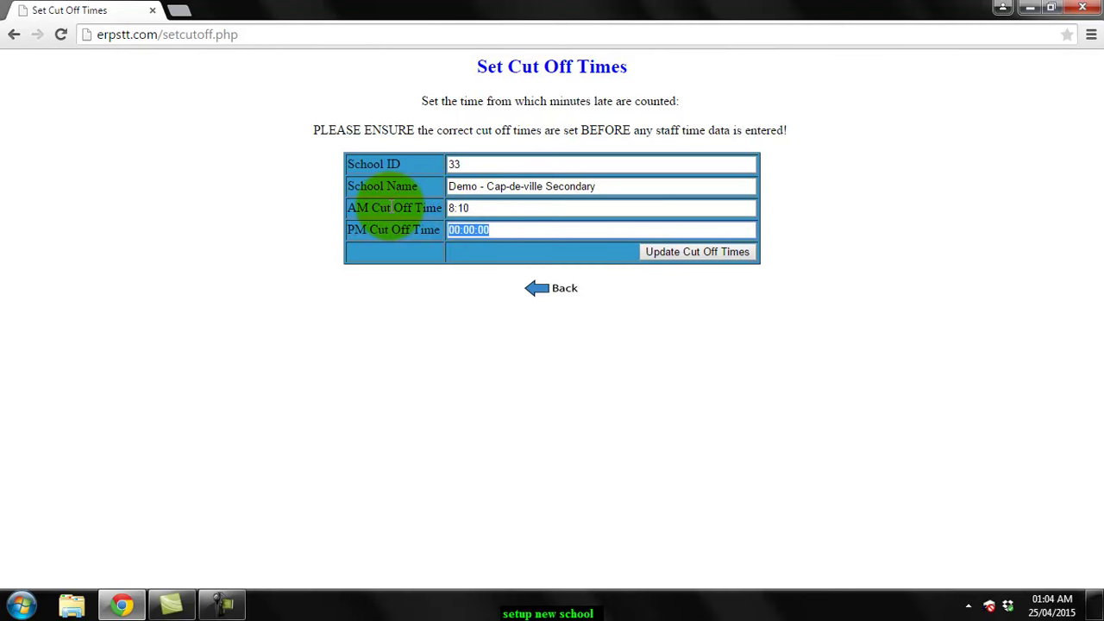
type("12:30")
left_click(393, 207)
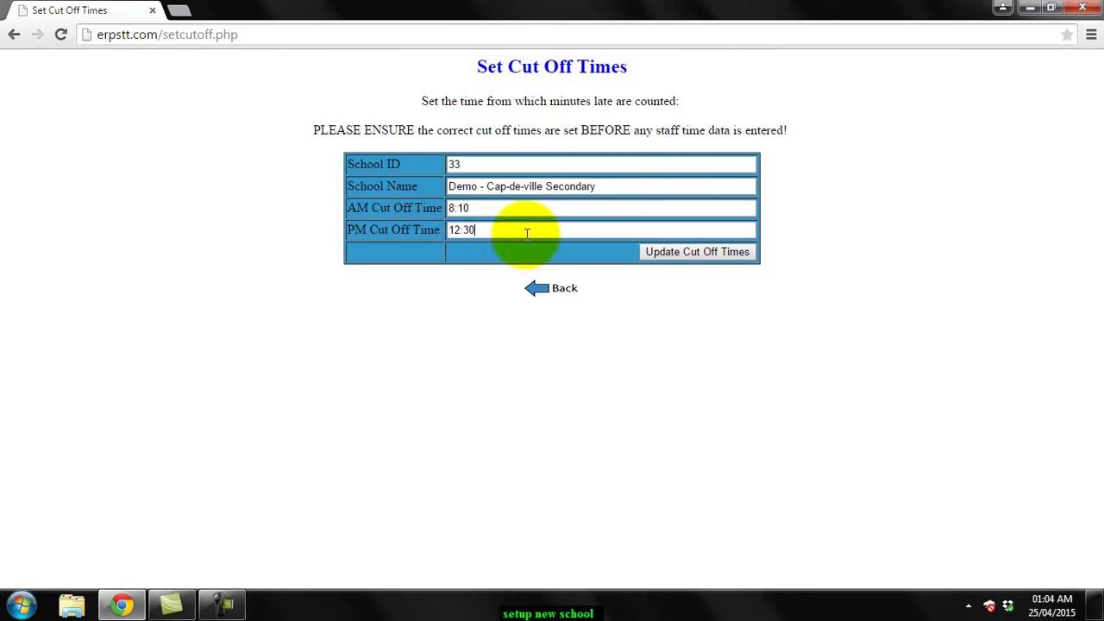
left_click(607, 252)
Save the cut-off times, view them as 08:10:00 and 12:30:00, and return to the main menu
left_click(666, 258)
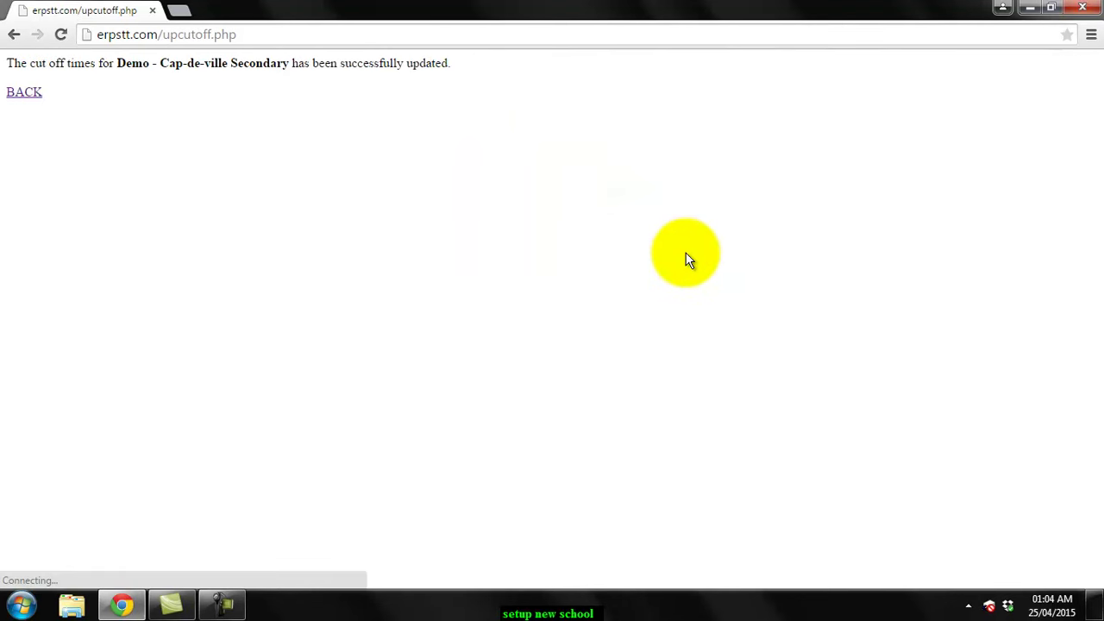
left_click(34, 93)
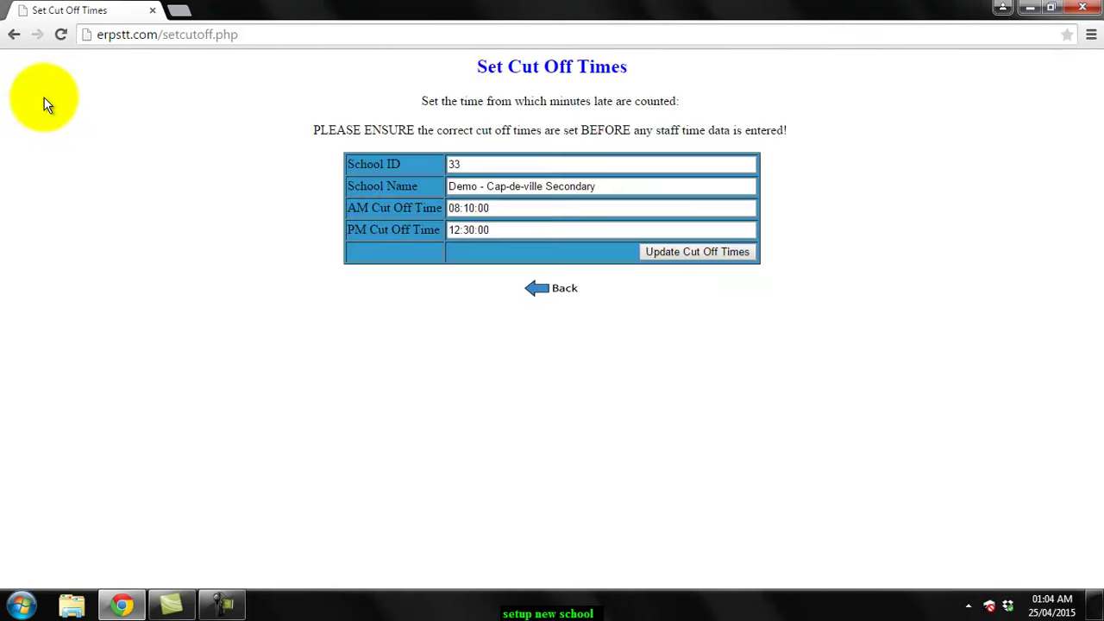
left_click(557, 290)
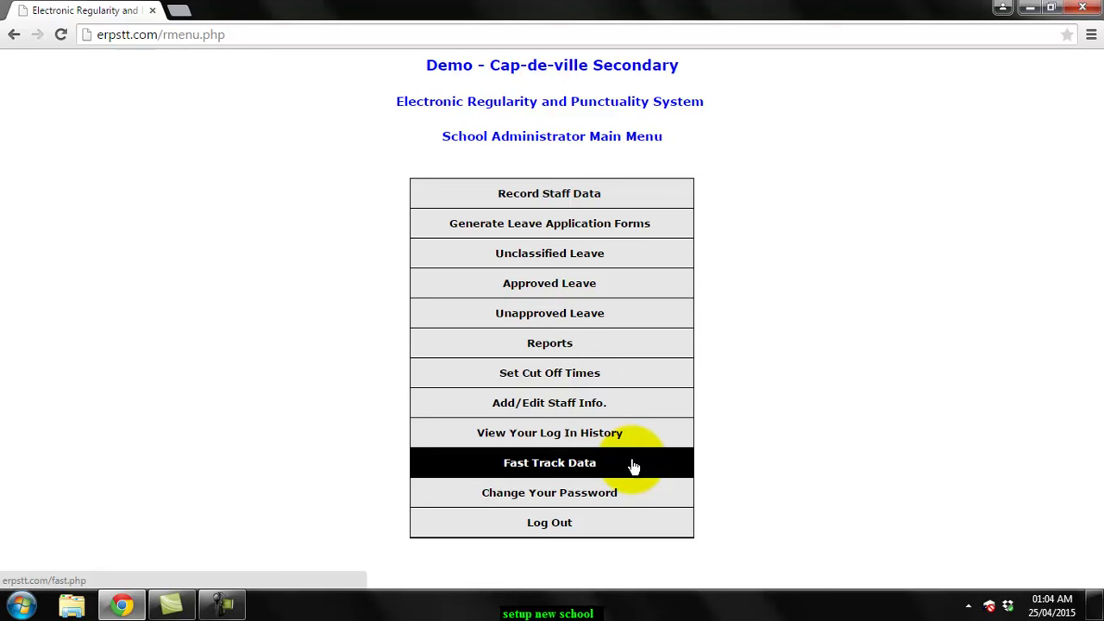
Load the daily data-entry grid for Monday 5 January 2015 using the calendar picker
left_click(536, 195)
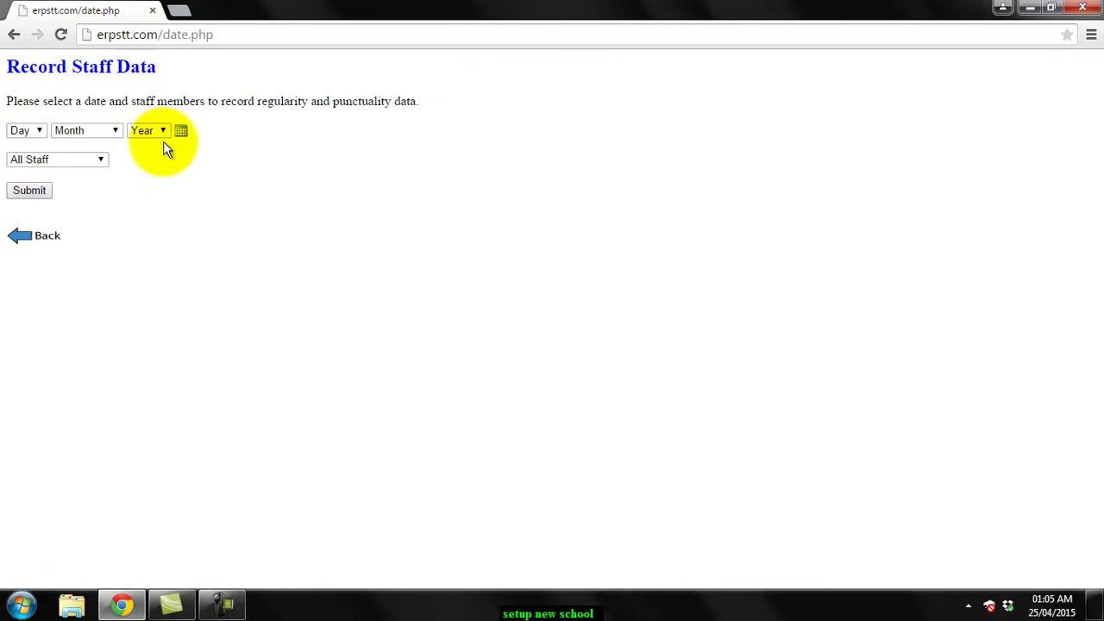
left_click(181, 130)
left_click(128, 152)
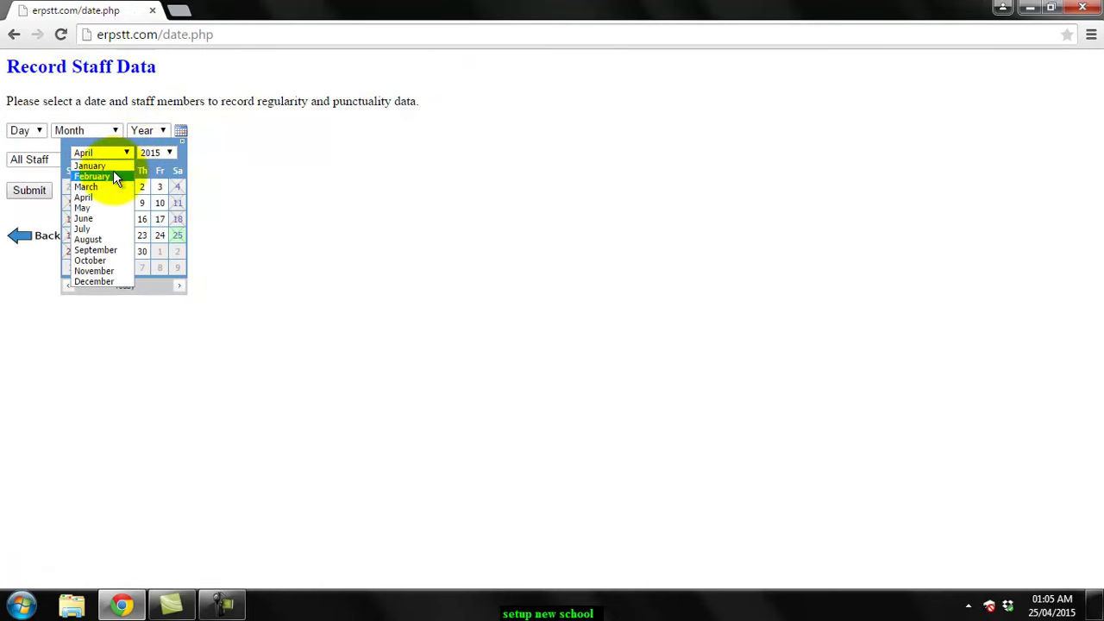
left_click(113, 165)
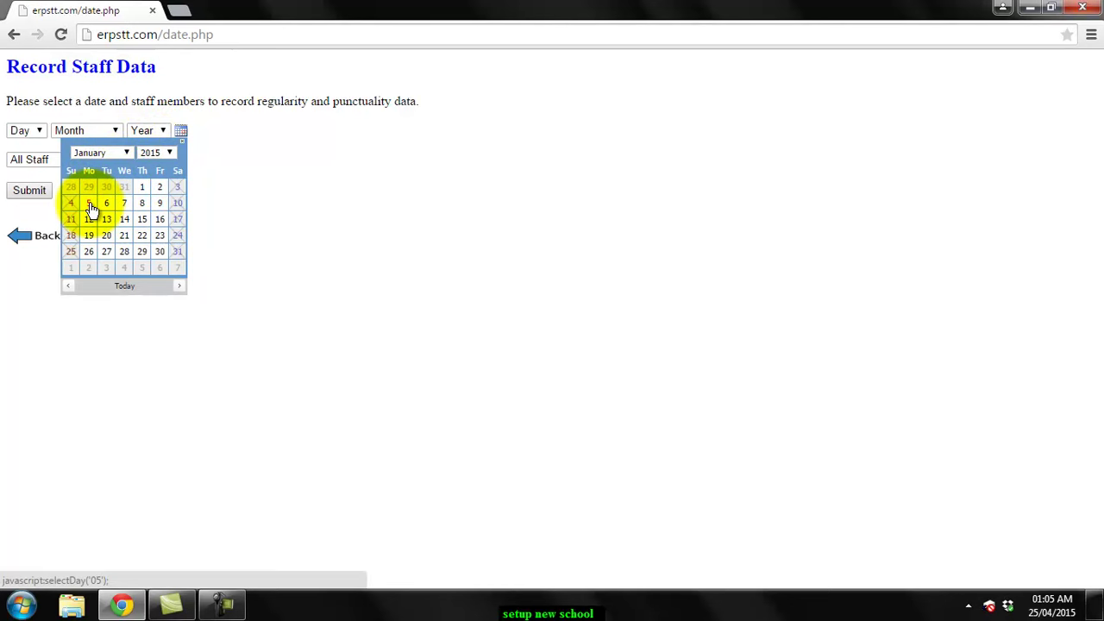
left_click(90, 207)
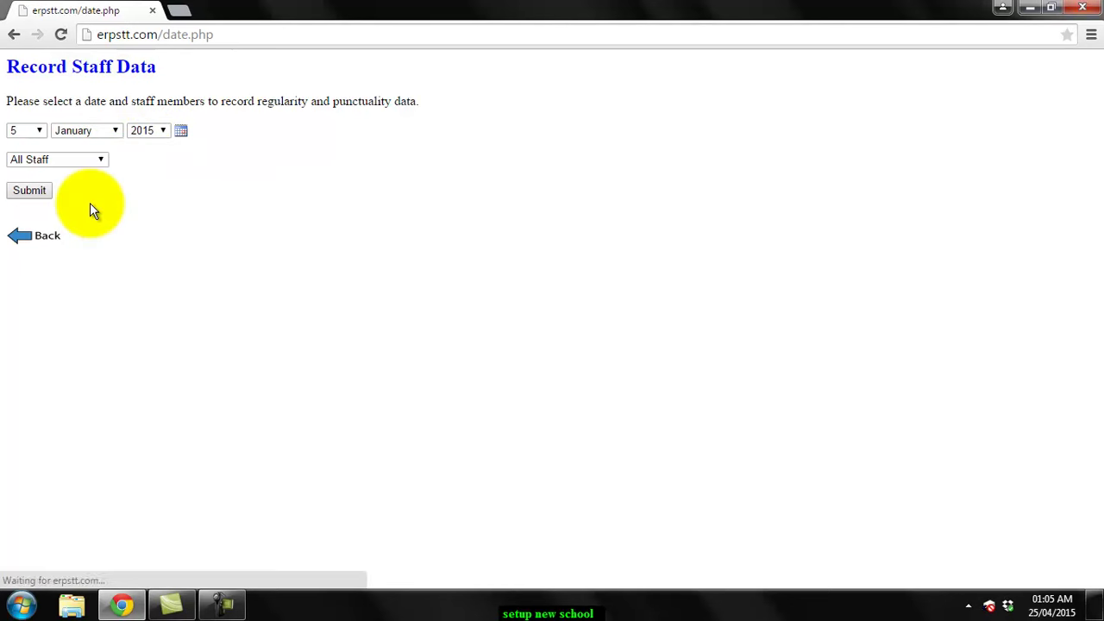
left_click(30, 192)
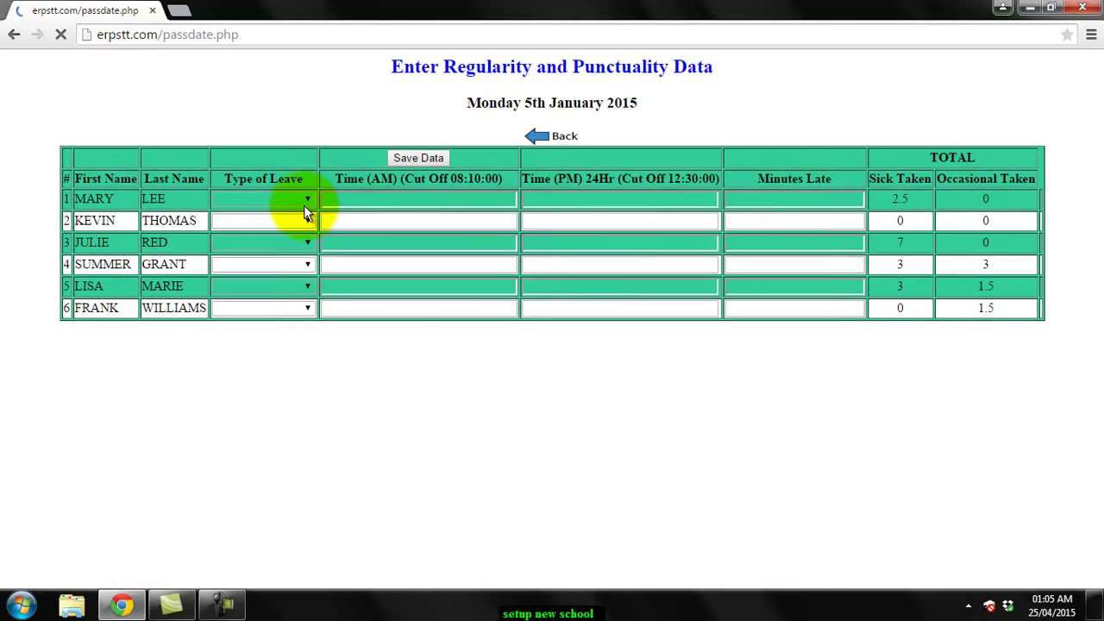
Check the first staff member's Type of Leave options, then return to the date selection page
left_click(304, 199)
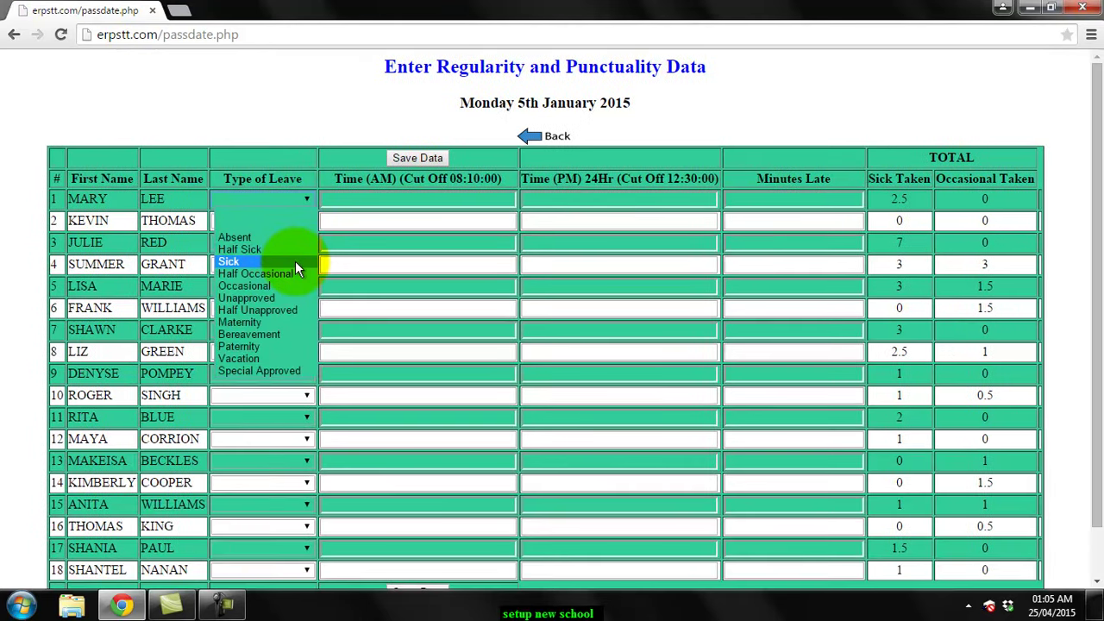
left_click(302, 62)
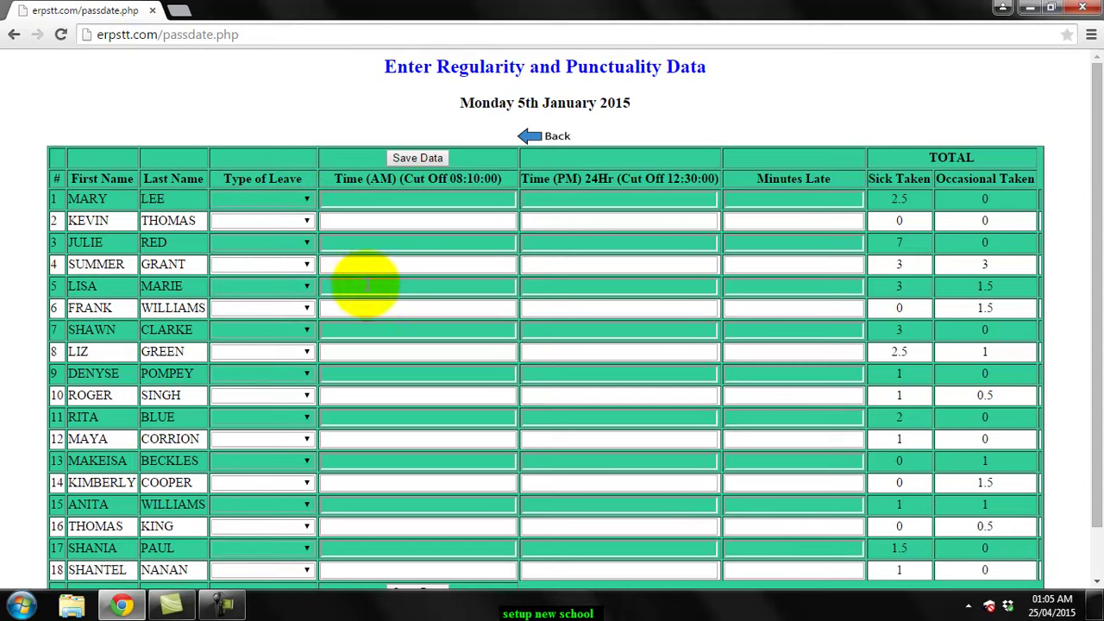
left_click(535, 135)
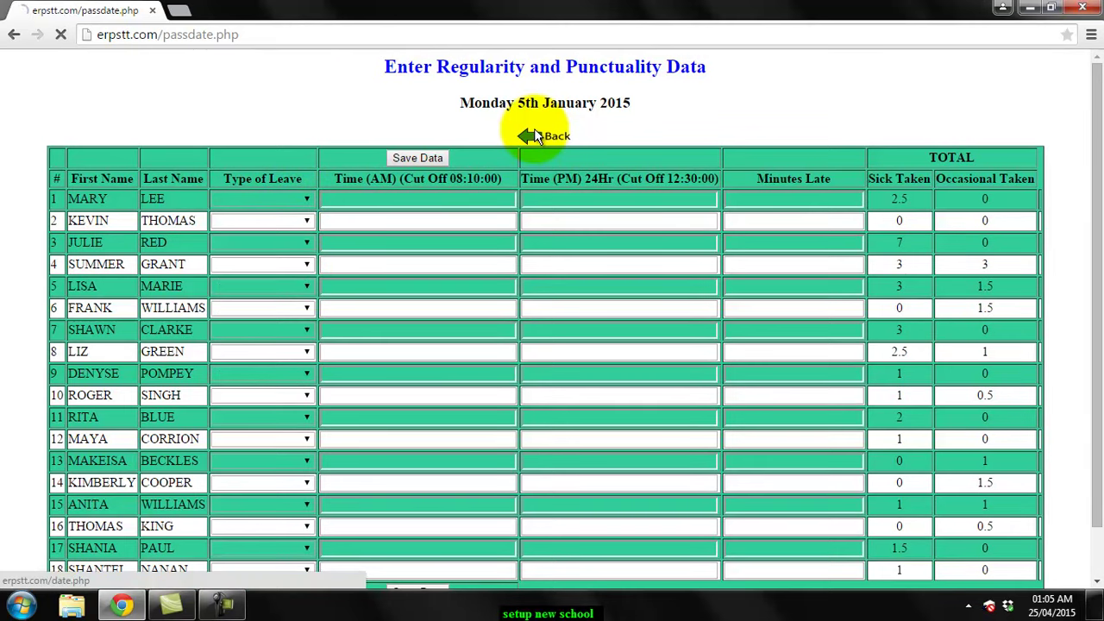
Load the Fast Track Data brought-forward grid up to March 2015
left_click(40, 248)
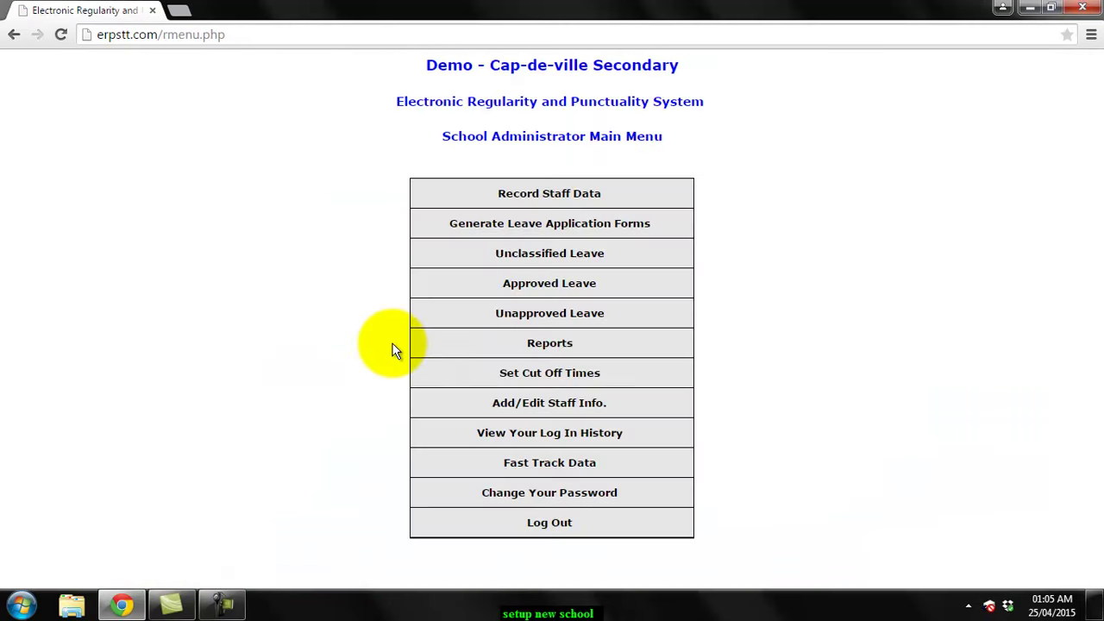
left_click(554, 466)
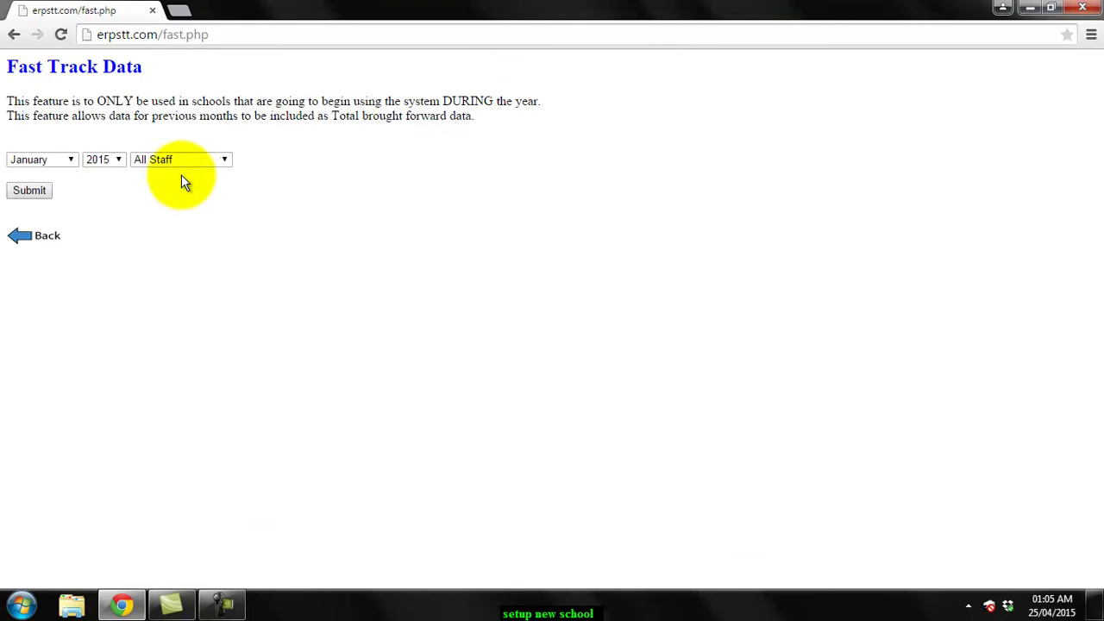
left_click(66, 157)
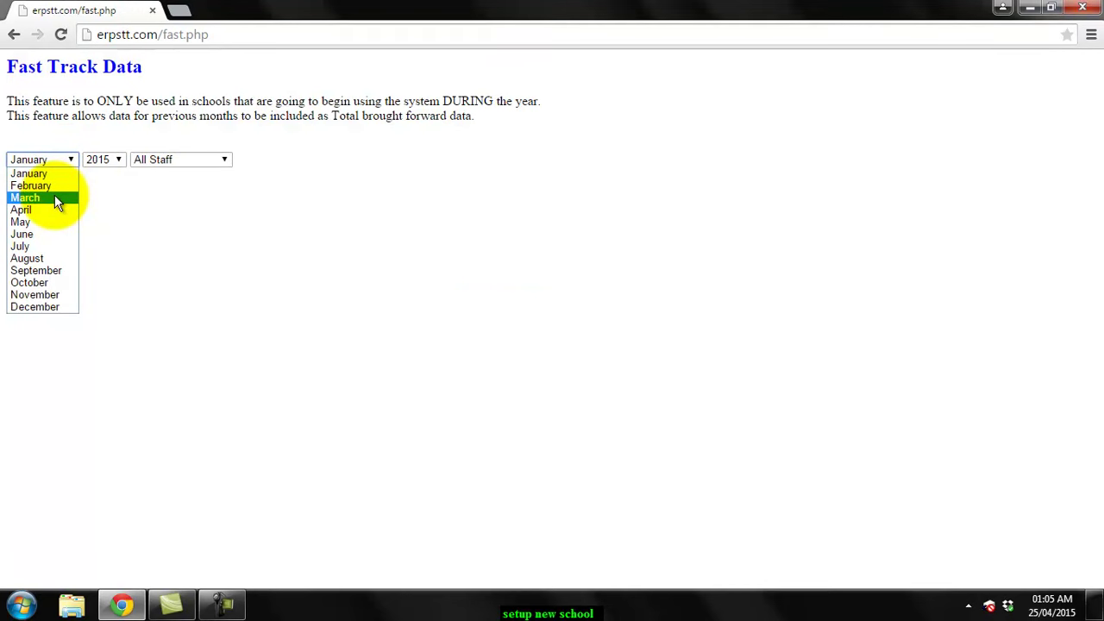
left_click(54, 197)
left_click(30, 191)
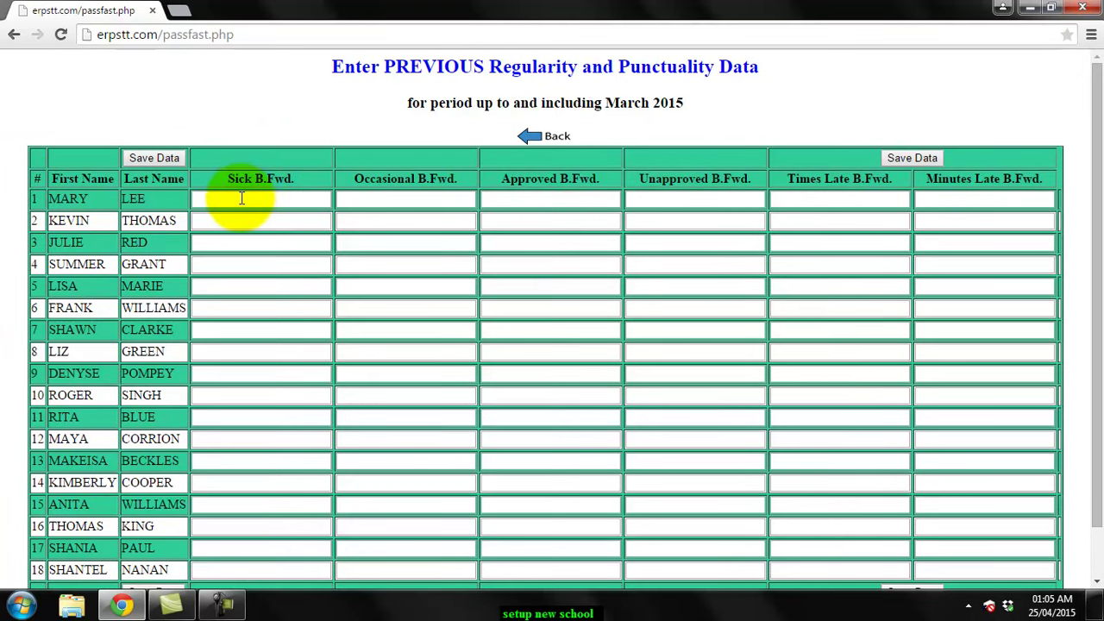
Inspect the Sick B.Fwd. field and the grid, then return to the Fast Track Data page
left_click(242, 198)
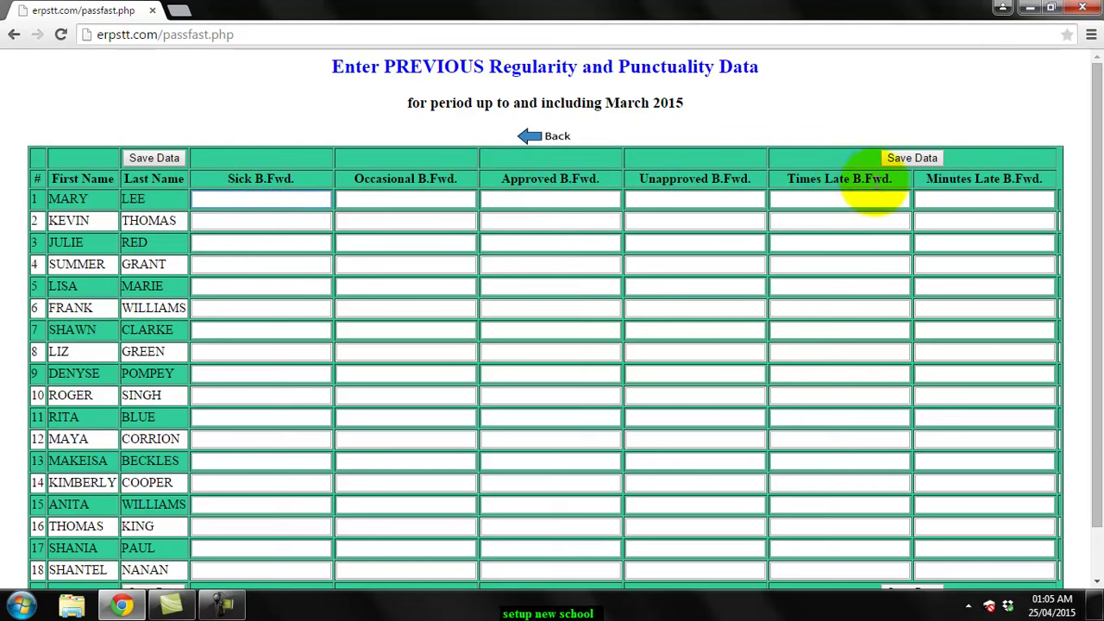
scroll(1084, 136, "down", 2)
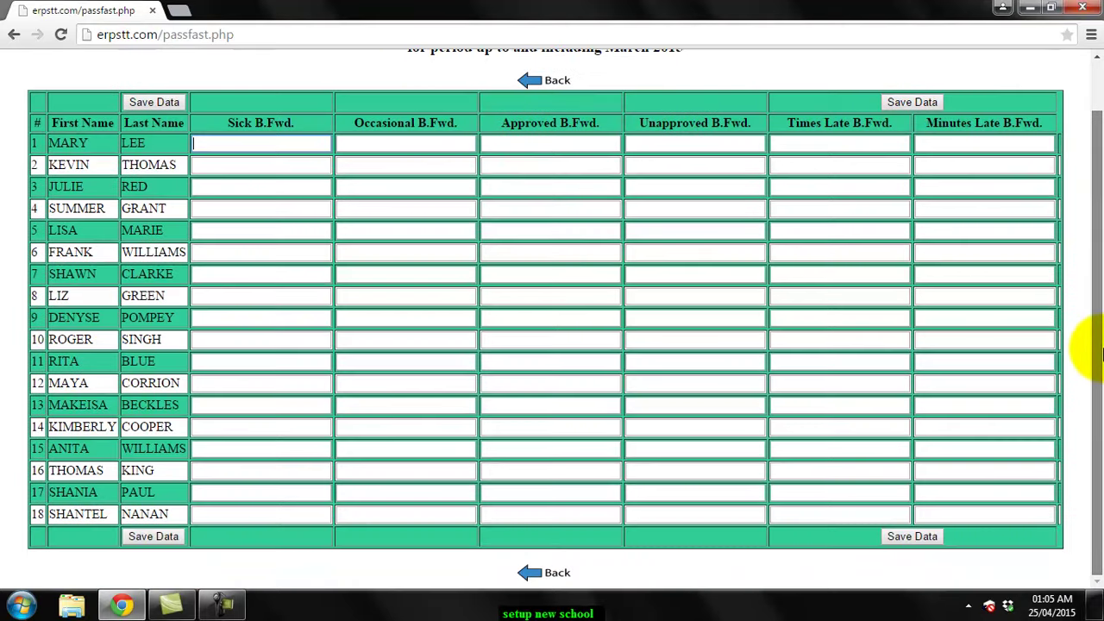
scroll(1084, 357, "up", 2)
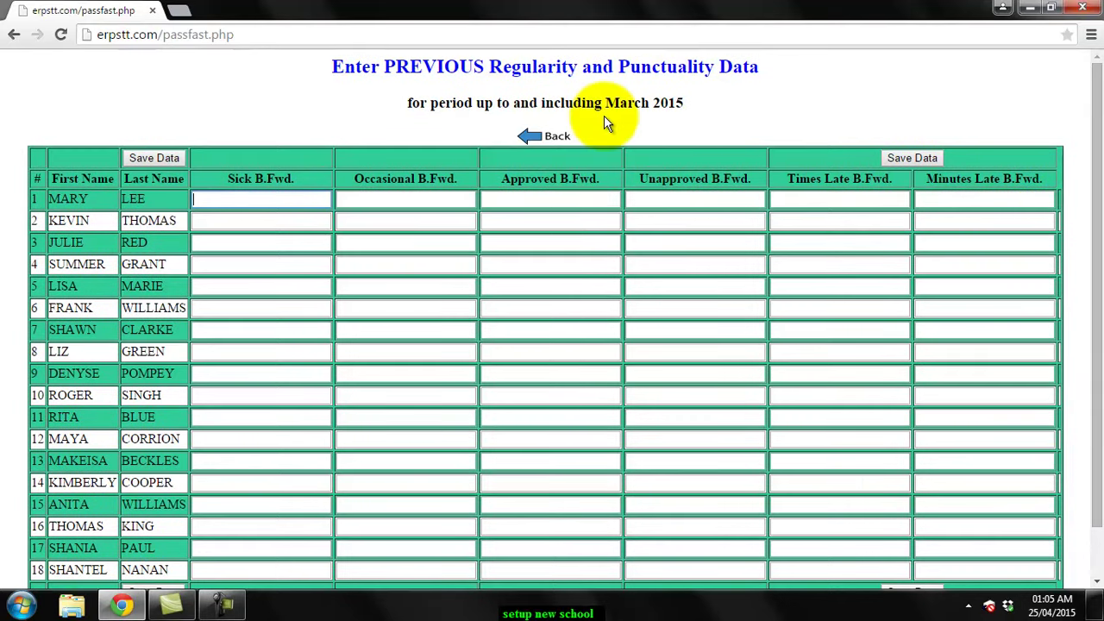
left_click(553, 130)
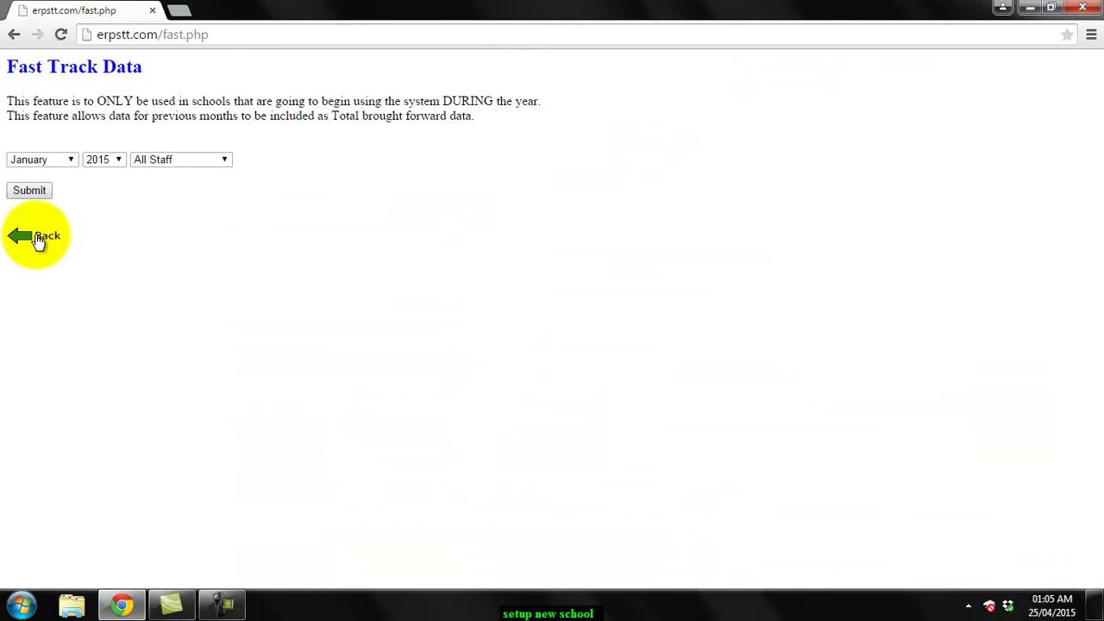
Show the Record Staff Data grid for Monday 6 April 2015 with sick and occasional totals, then return to the Main Menu
left_click(39, 234)
left_click(548, 195)
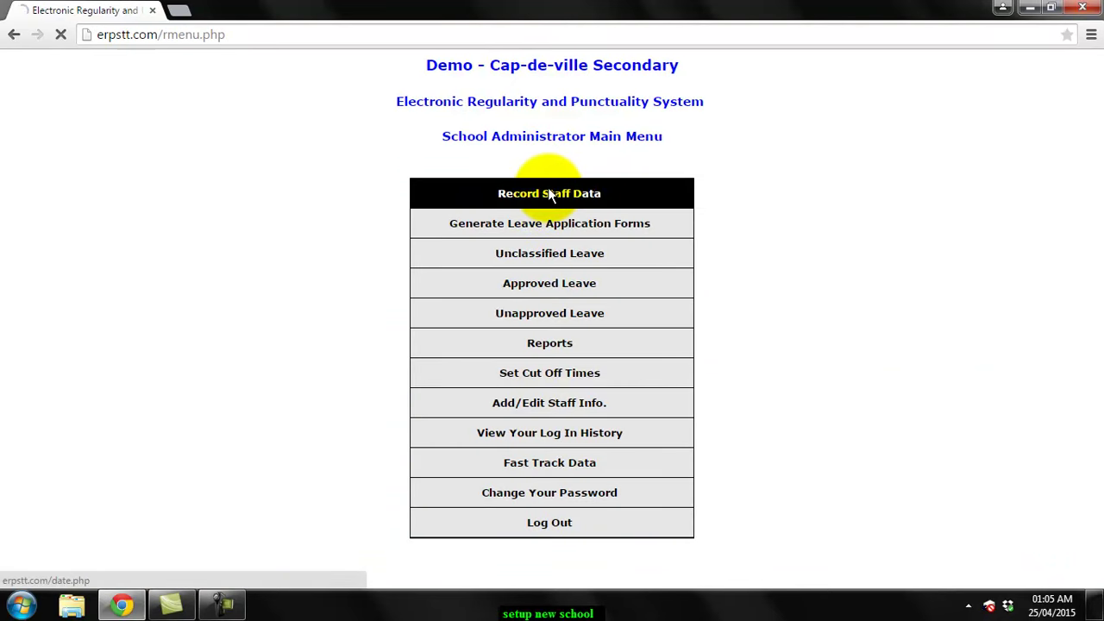
left_click(180, 131)
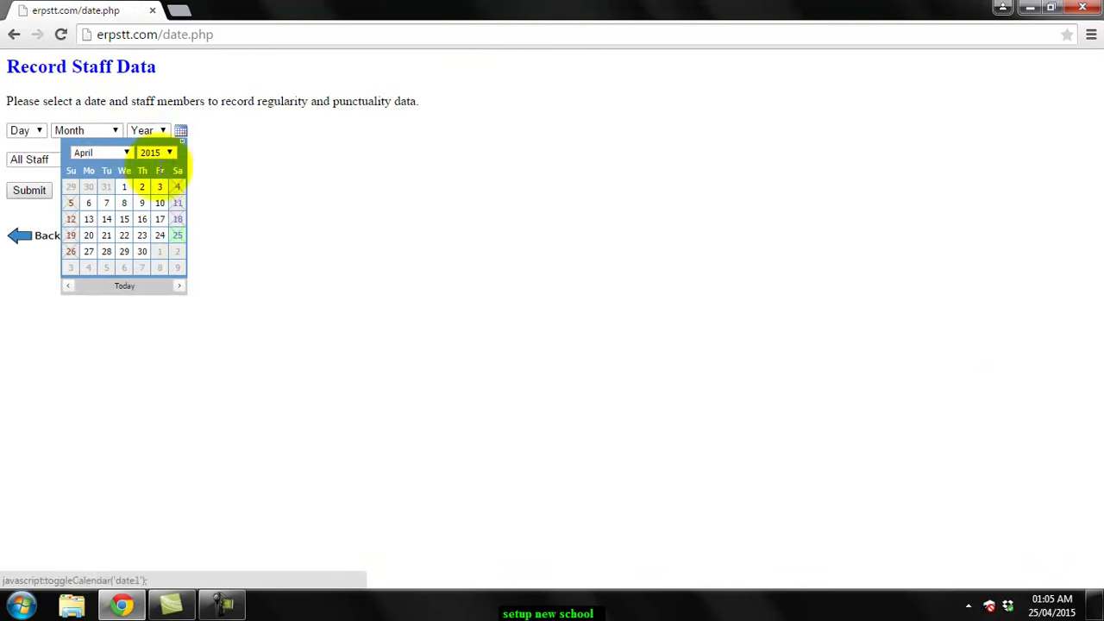
left_click(89, 203)
left_click(31, 191)
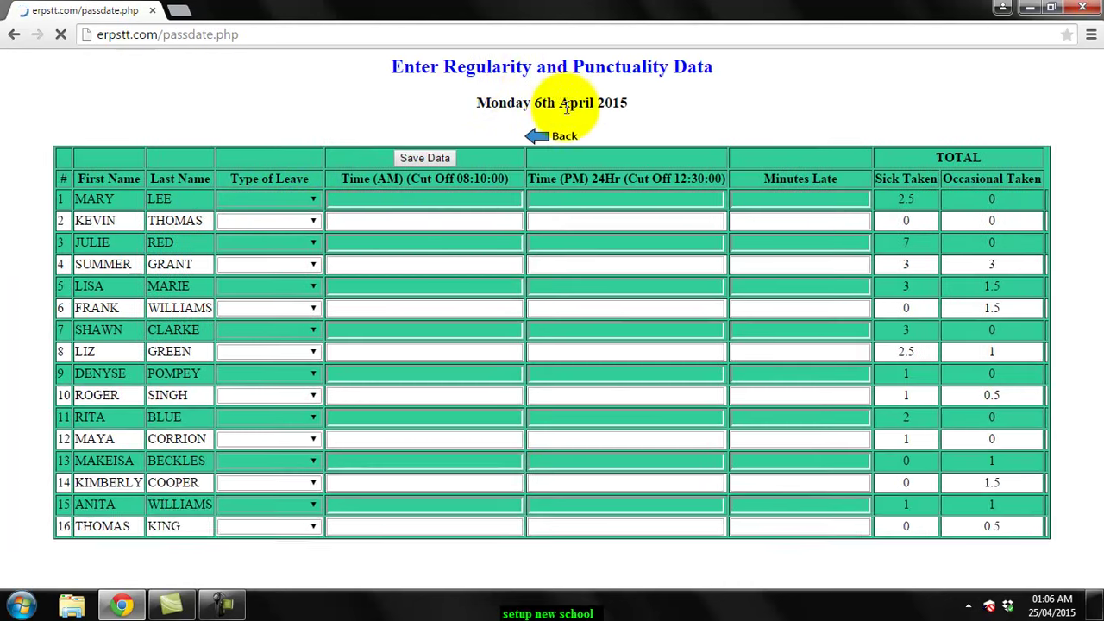
left_click(557, 144)
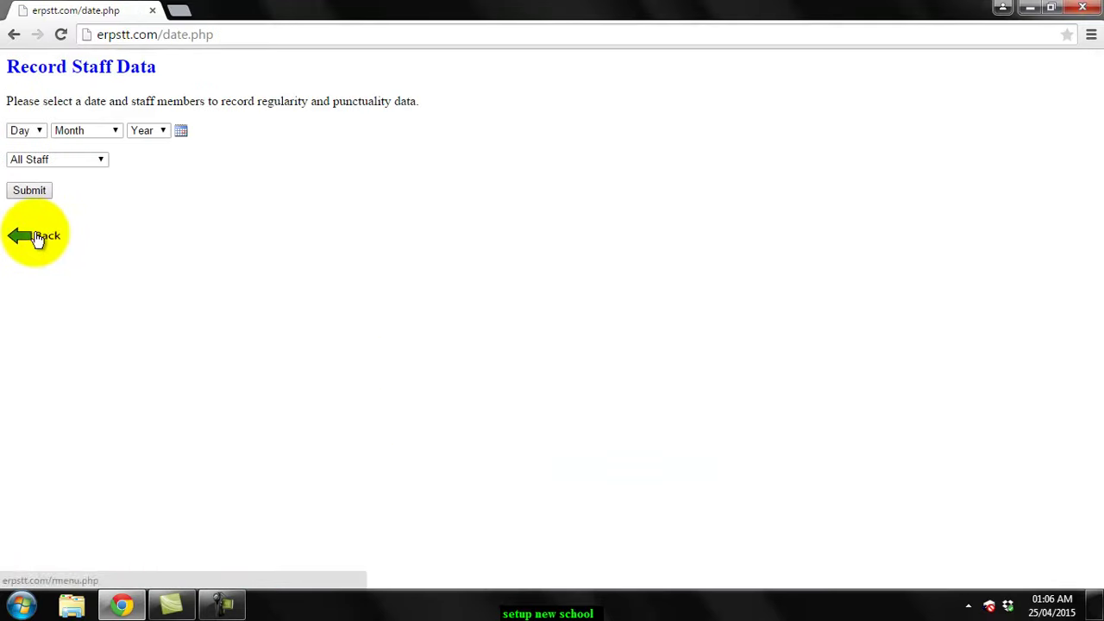
left_click(36, 237)
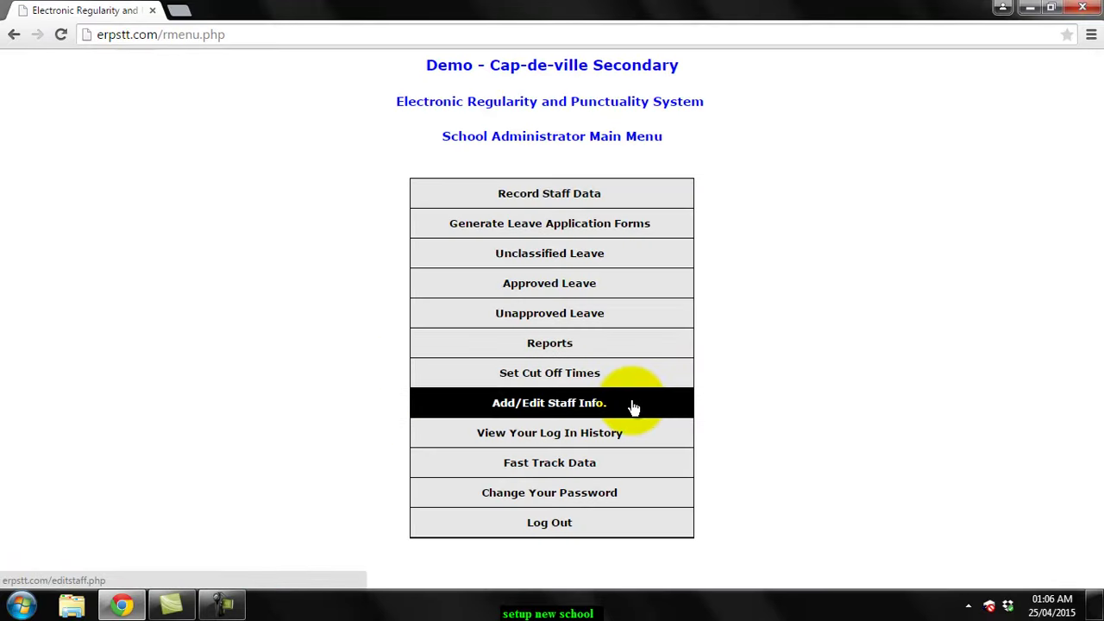